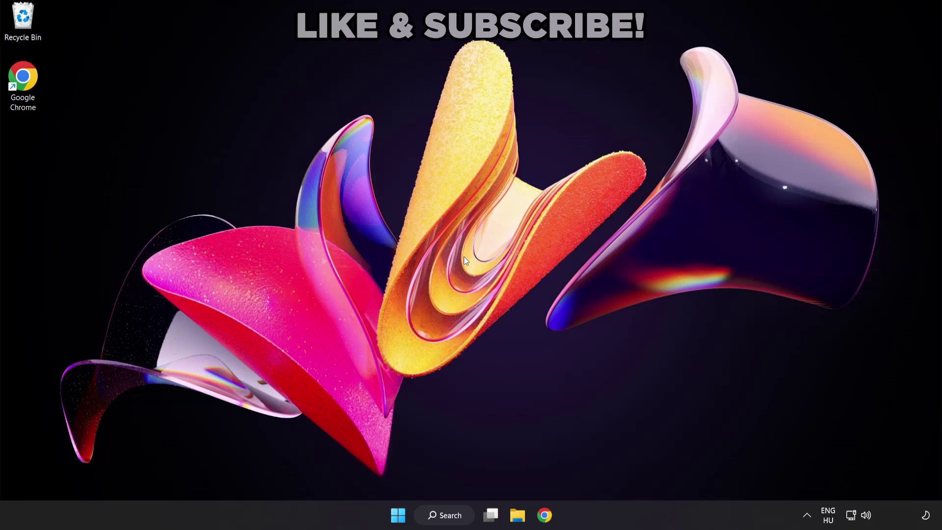
Search Windows for 'device manager'.
click(456, 519)
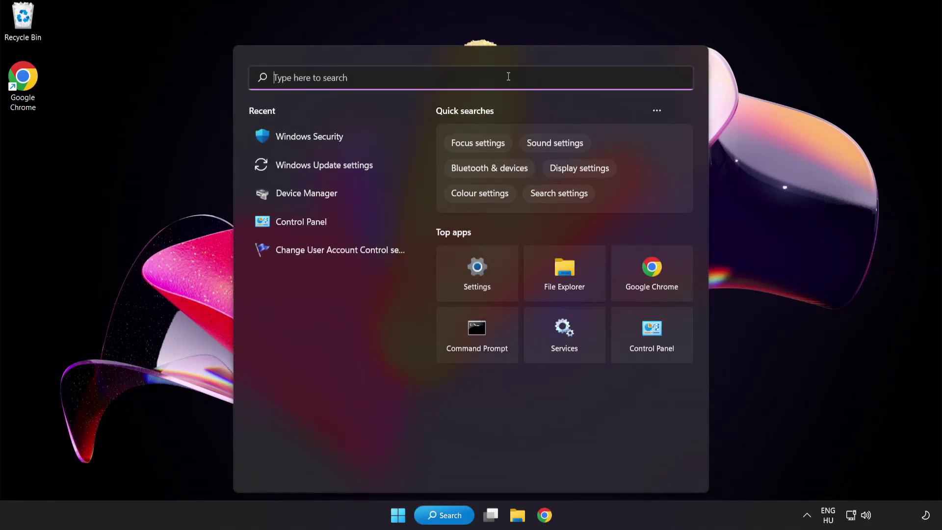
text(device manag)
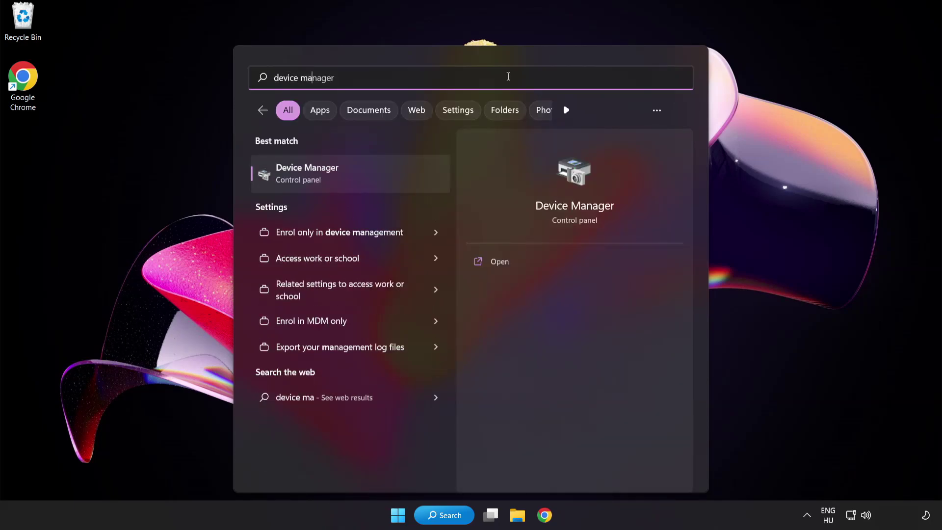
text(er)
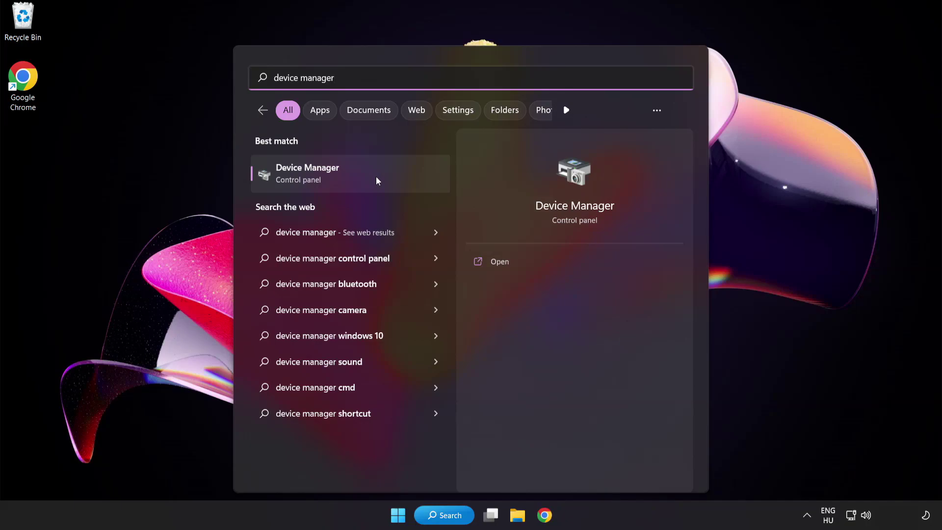
Open Device Manager and select VMware SVGA 3D under Display adapters.
click(377, 179)
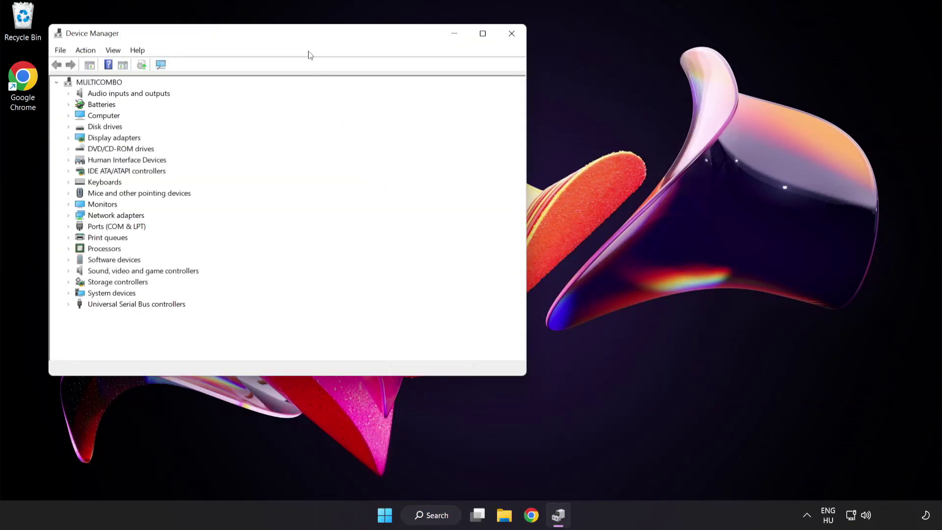
drag(303, 37, 462, 98)
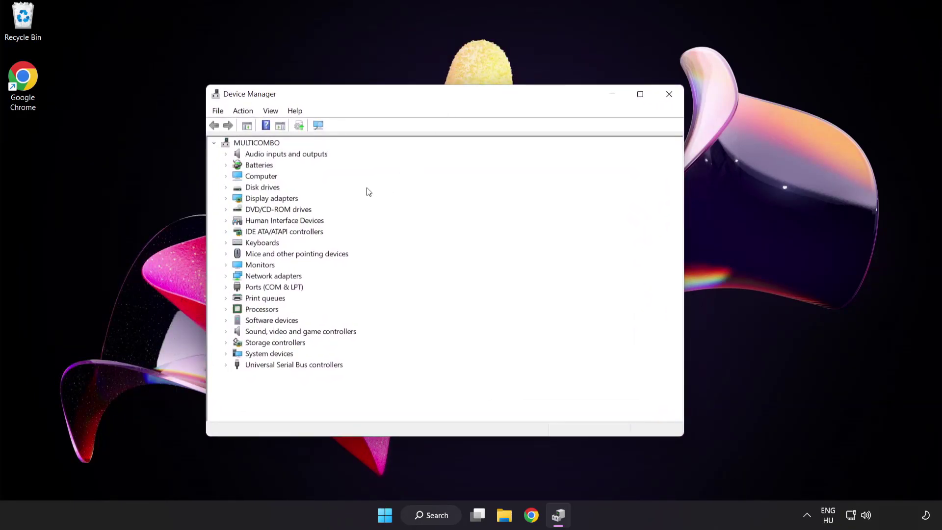
click(291, 202)
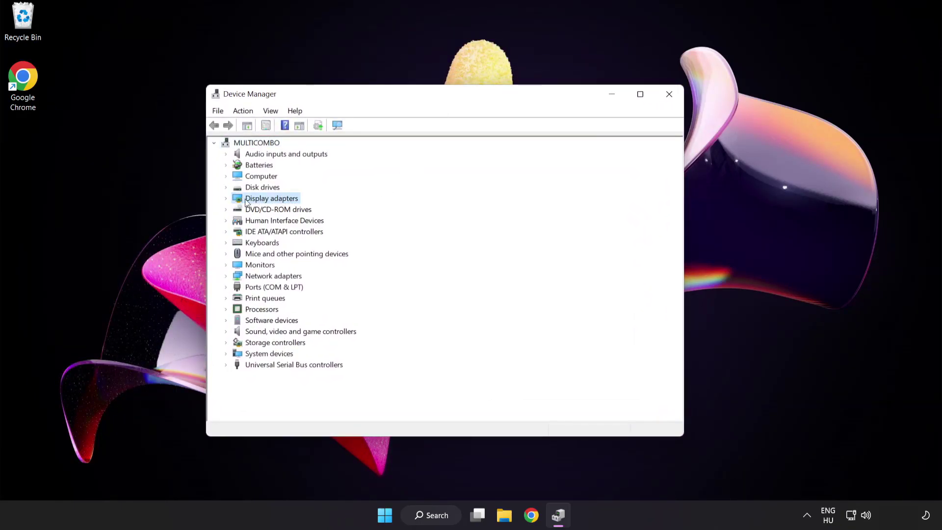
click(227, 199)
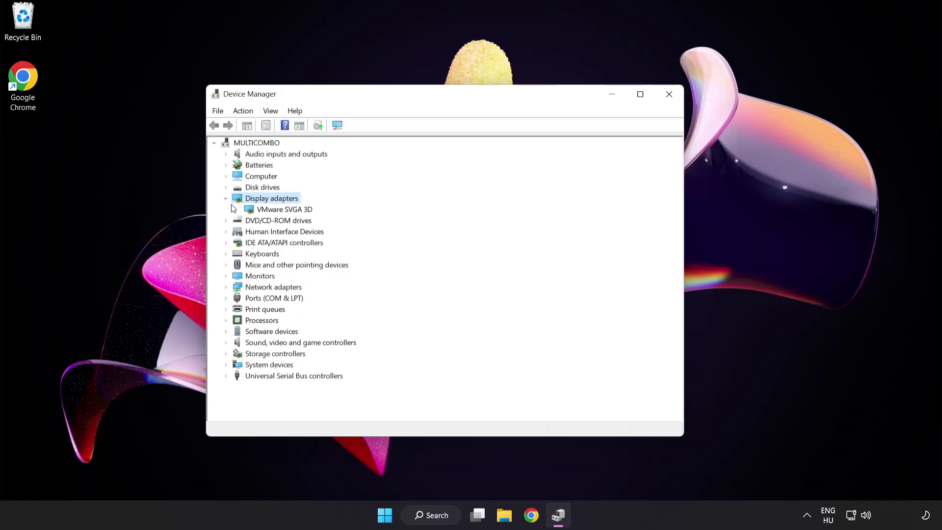
click(249, 211)
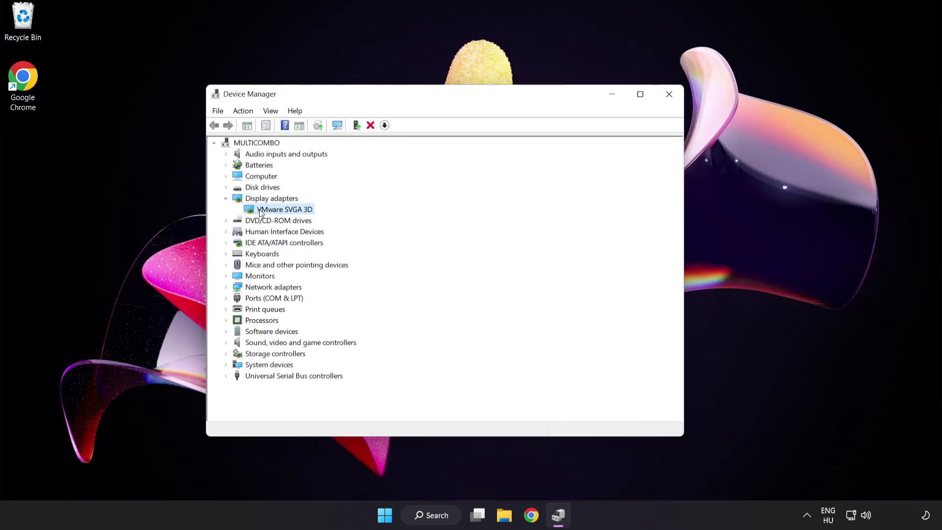
Search automatically for a newer VMware SVGA 3D driver, confirm the best is installed, then close Device Manager.
right_click(281, 211)
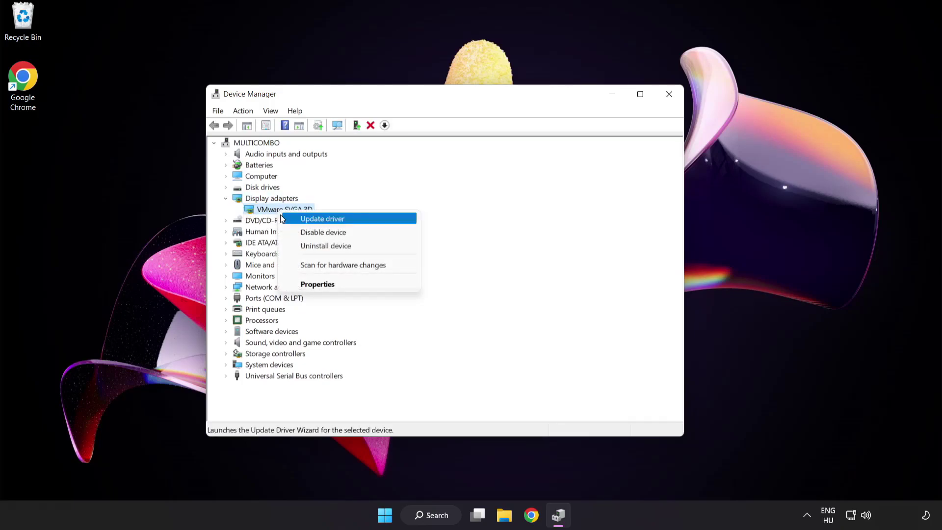
click(366, 220)
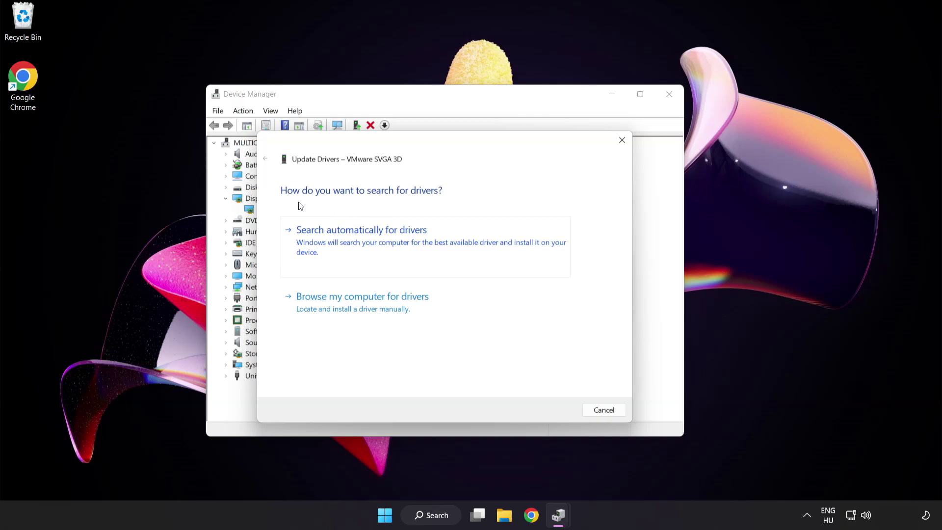
click(410, 241)
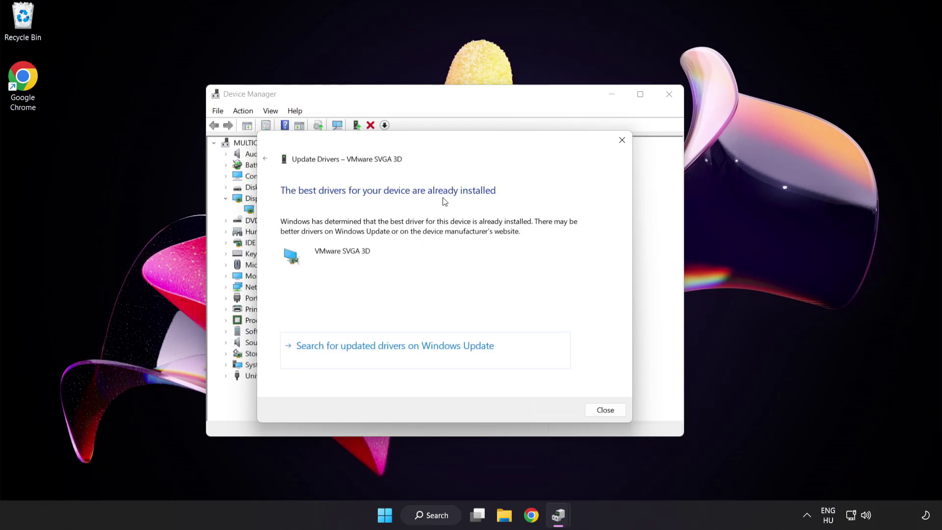
click(604, 413)
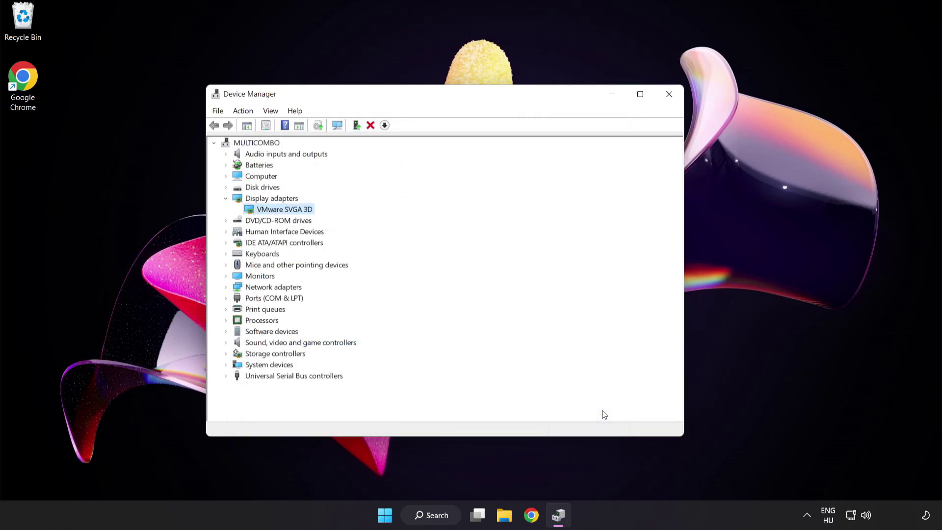
click(669, 95)
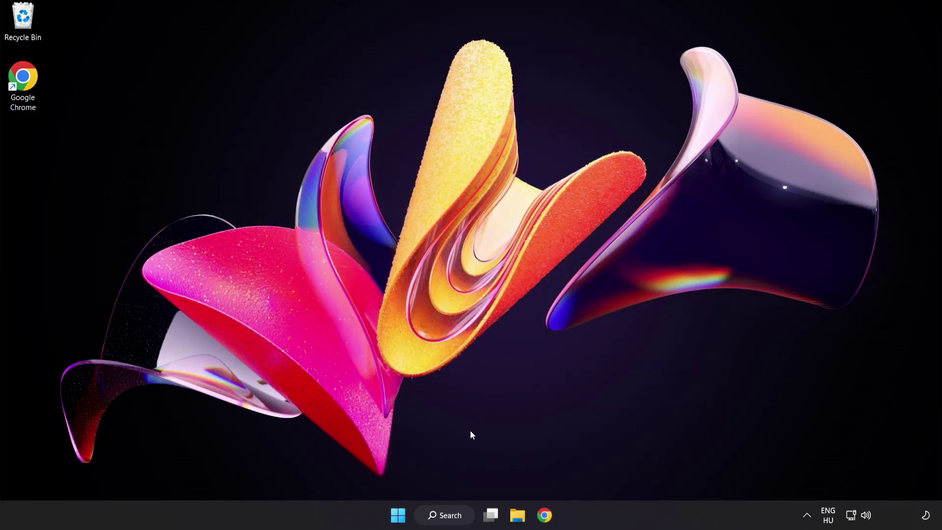
Run Windows Update's Check for updates until it reports up to date, then close Settings.
click(457, 519)
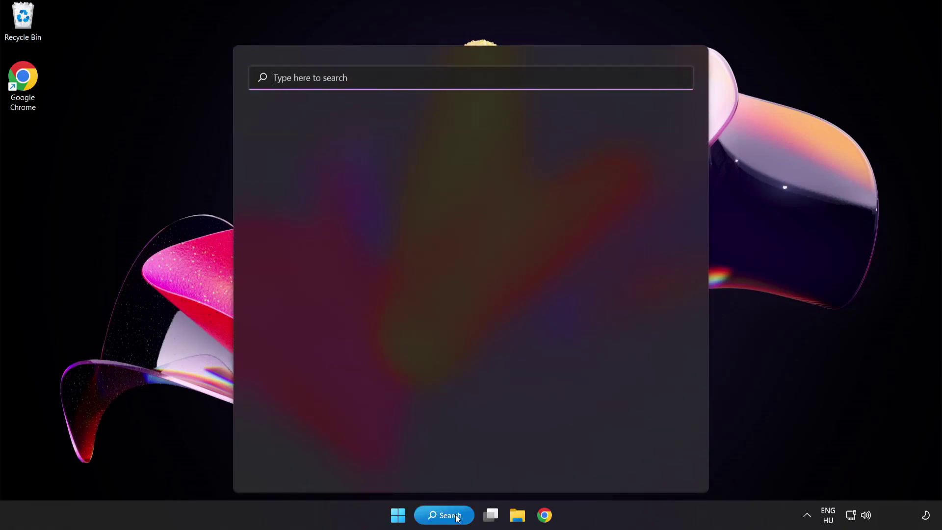
text(update)
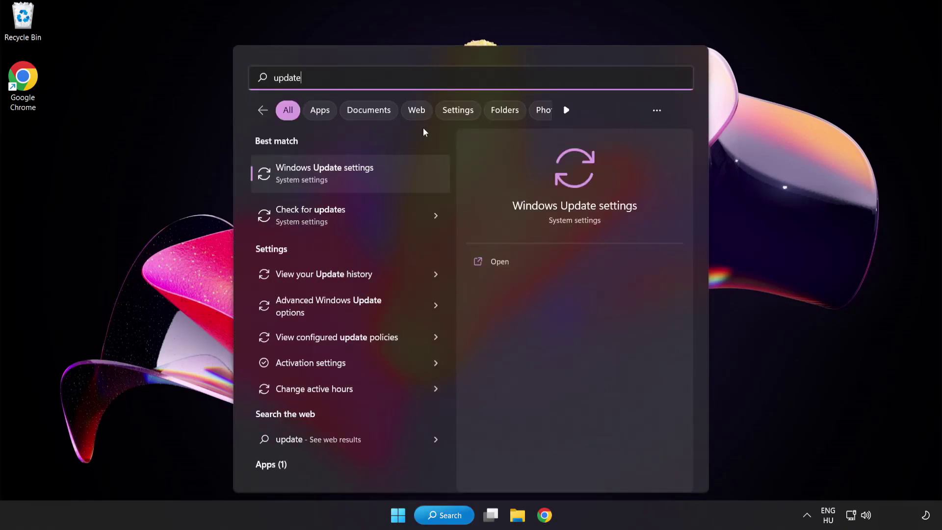
click(360, 177)
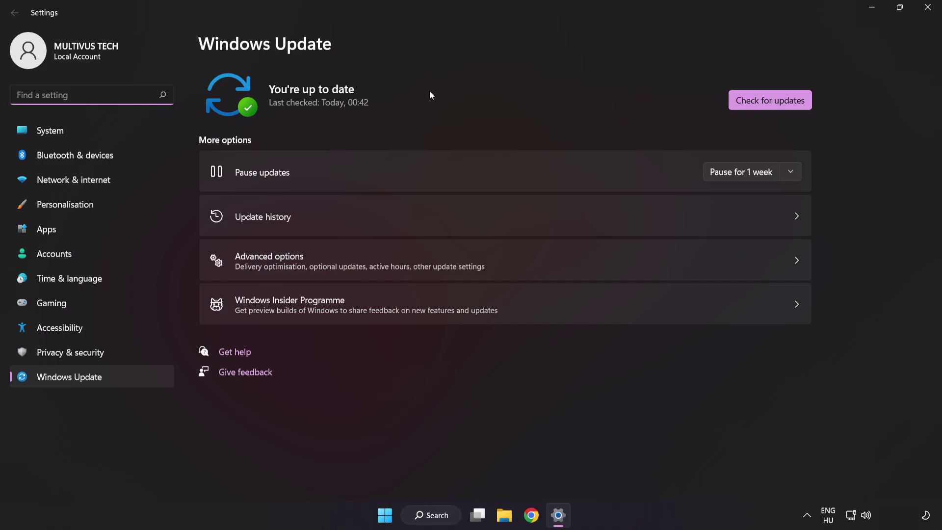
click(767, 105)
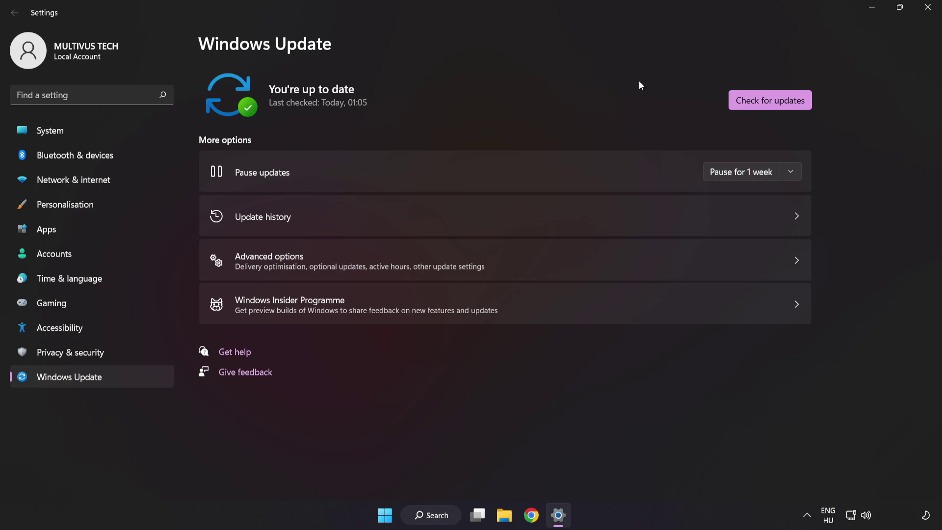
click(926, 12)
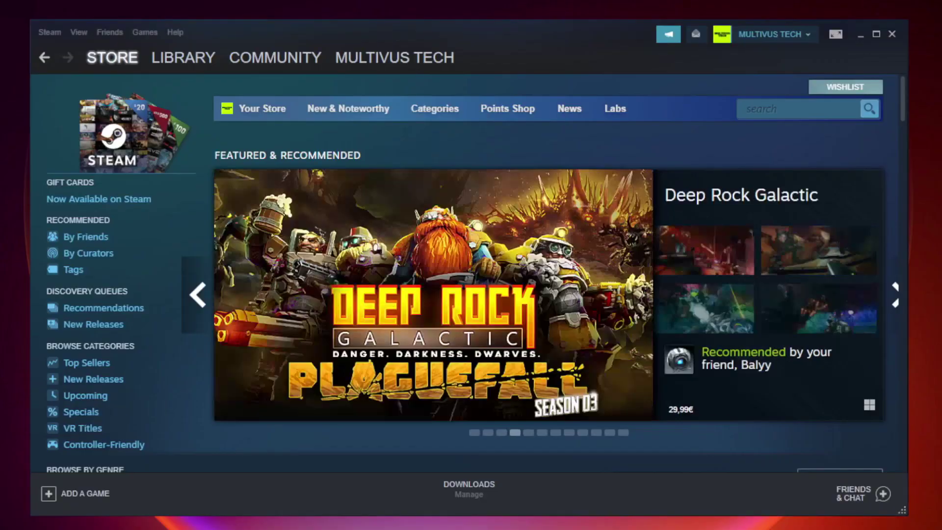
Verify the integrity of Unturned's game files in Steam, validating all 9192 files.
mouse_move(153, 59)
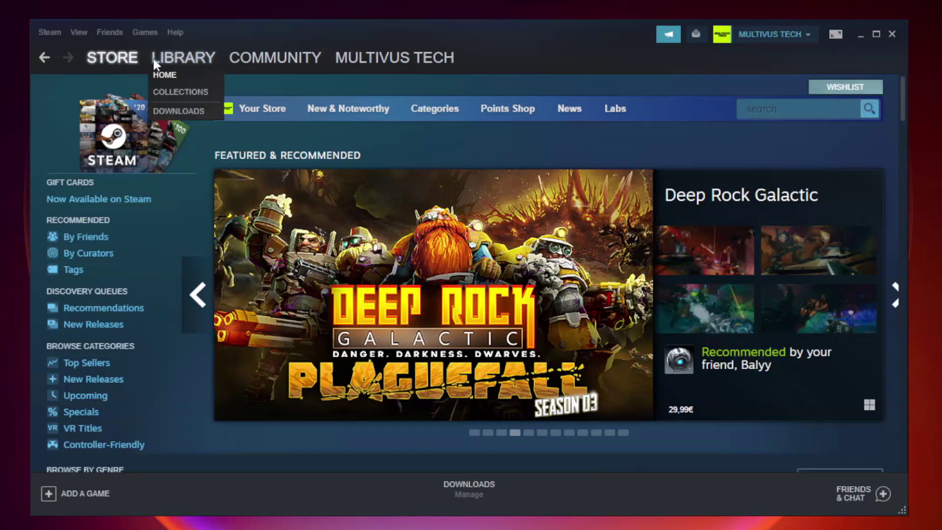
click(191, 63)
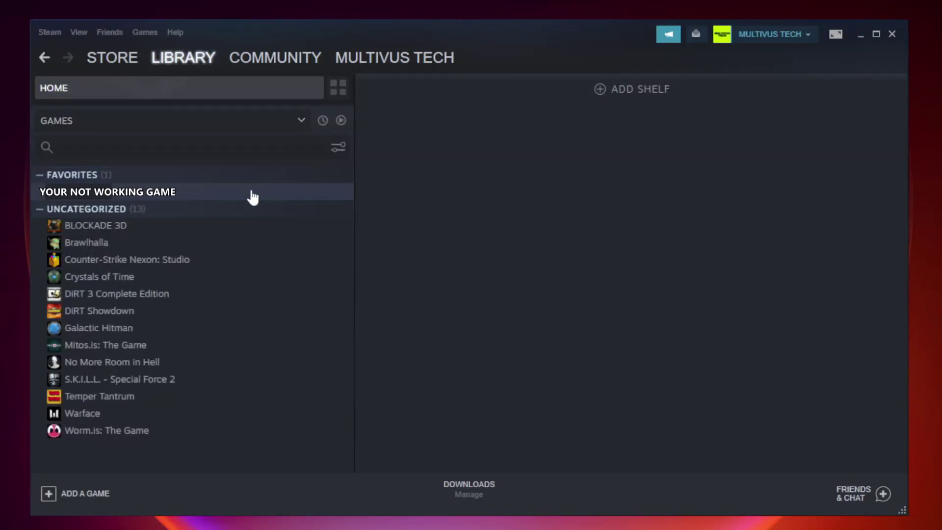
right_click(204, 196)
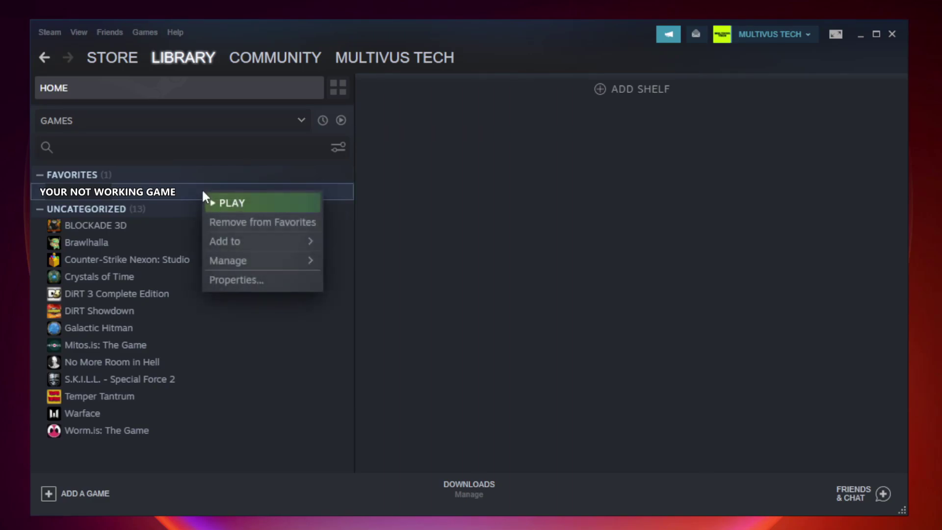
click(259, 279)
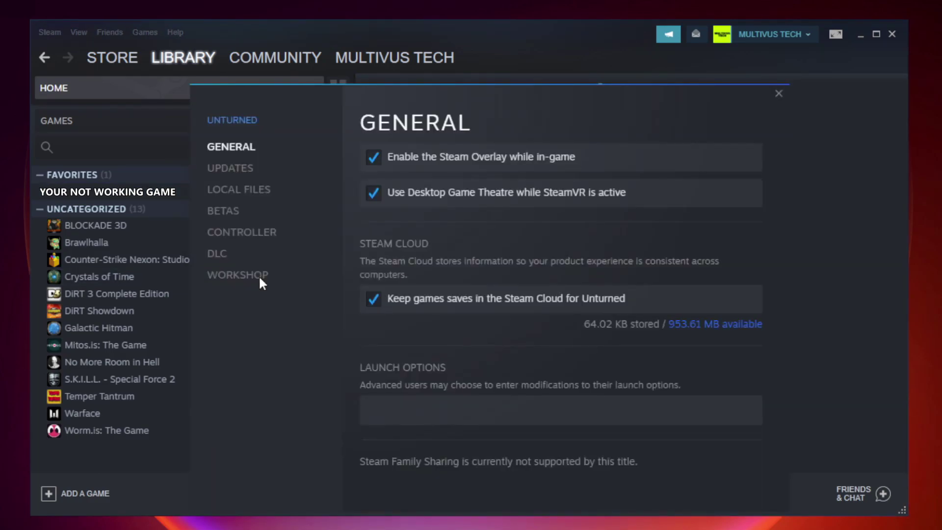
click(251, 200)
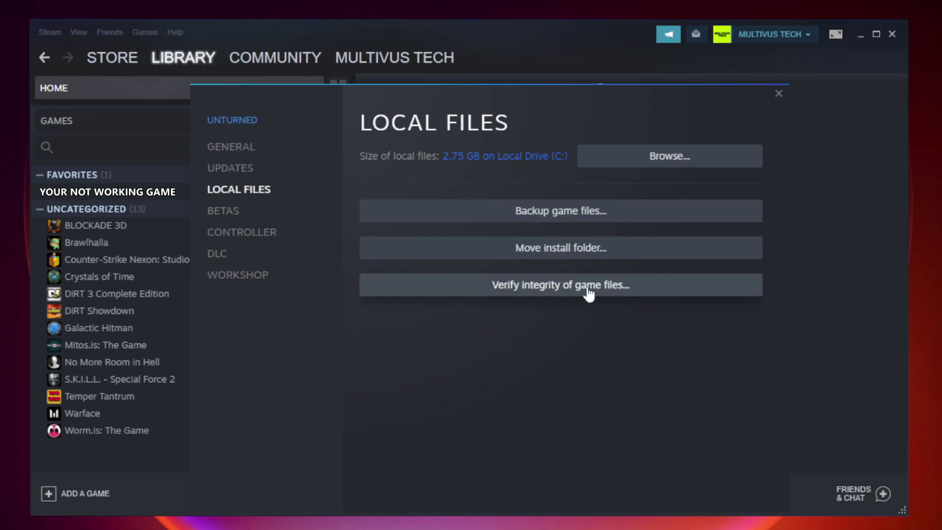
click(571, 289)
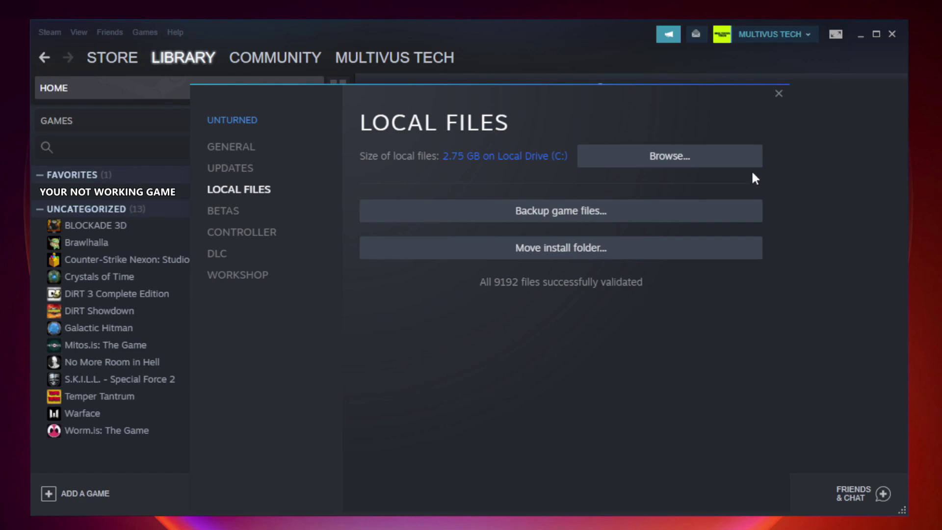
Open Properties for the YOUR NOT WORKING GAME shortcut in the game's install folder.
click(672, 167)
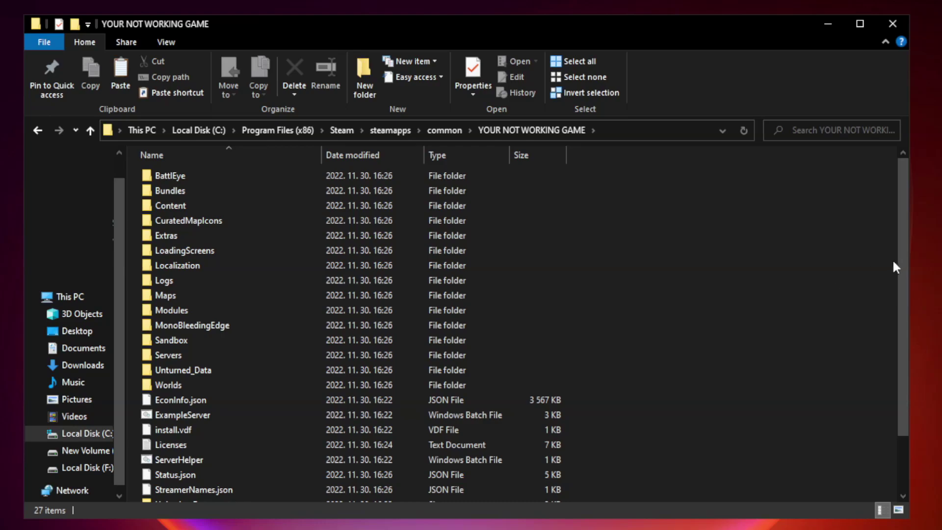
drag(904, 257, 905, 338)
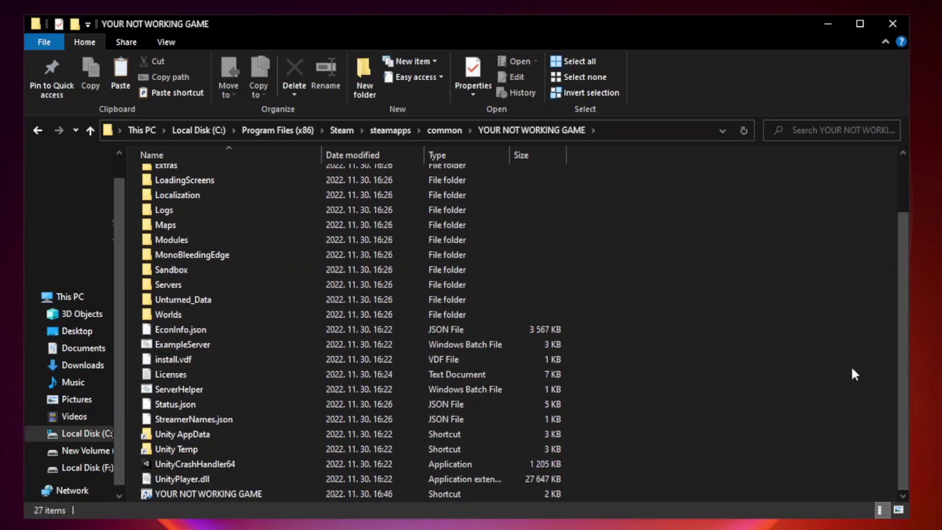
click(374, 493)
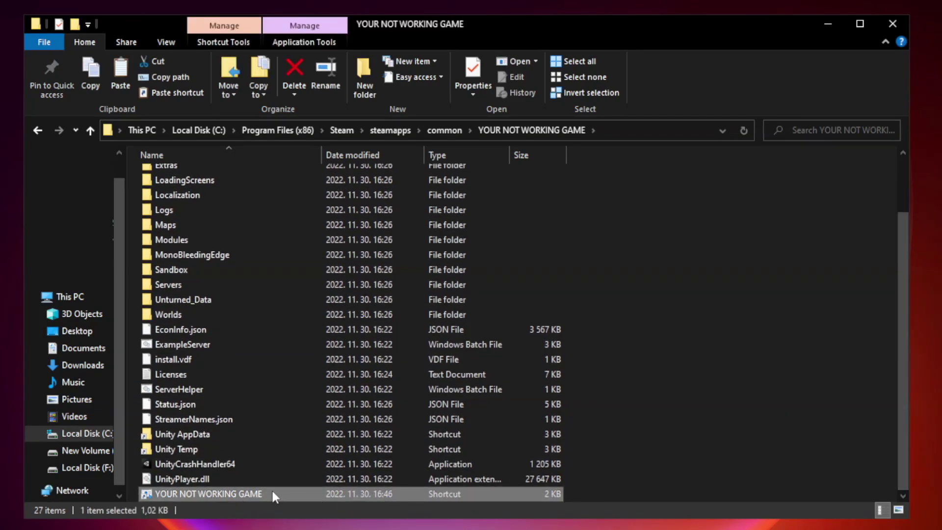
right_click(319, 491)
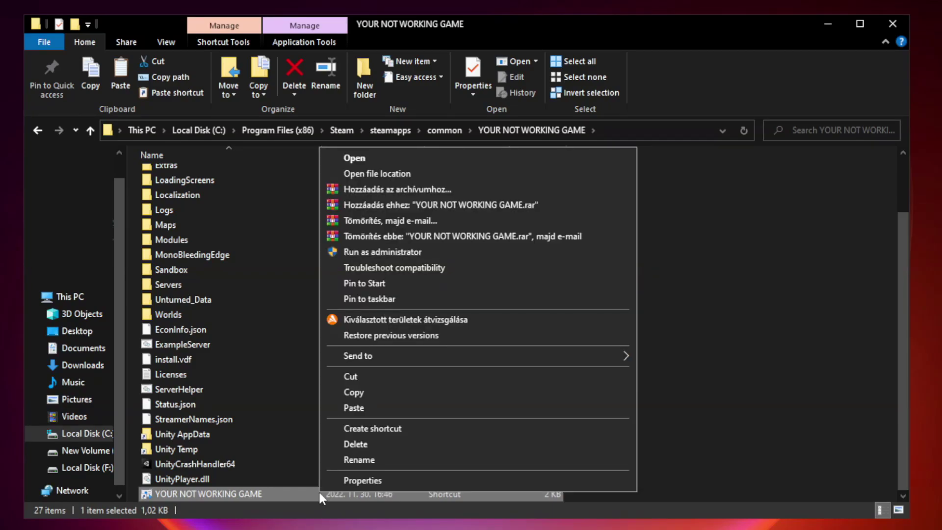
click(475, 480)
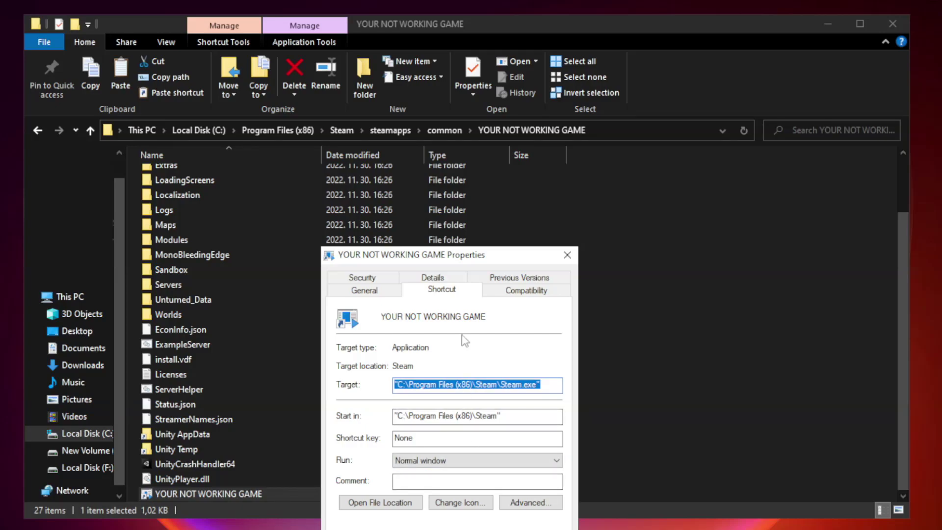
drag(467, 259, 467, 106)
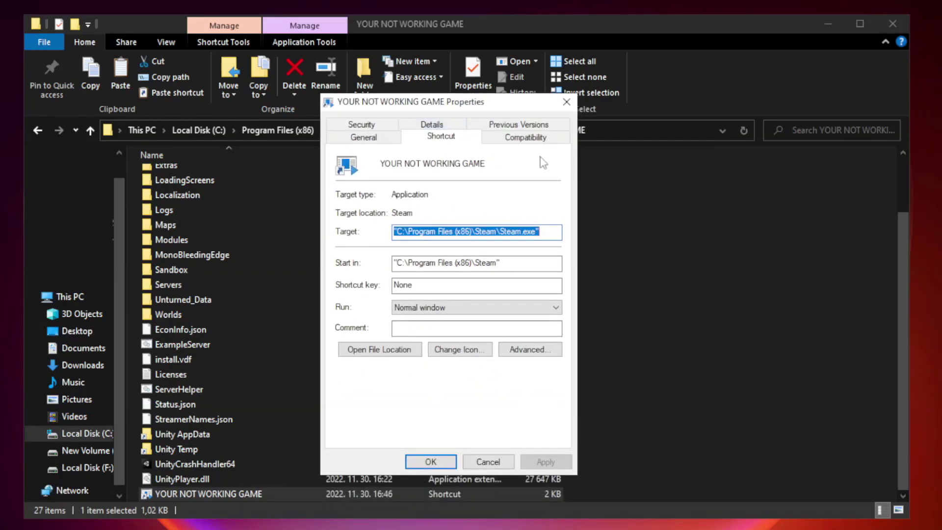
Set the shortcut to Windows 8 compatibility, fullscreen optimizations off, run as administrator, and apply.
click(525, 139)
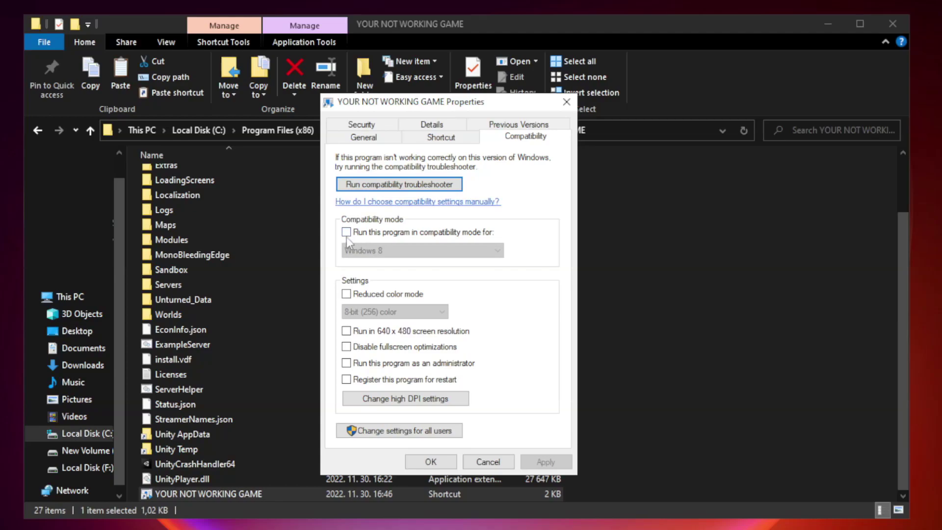
click(374, 234)
click(423, 251)
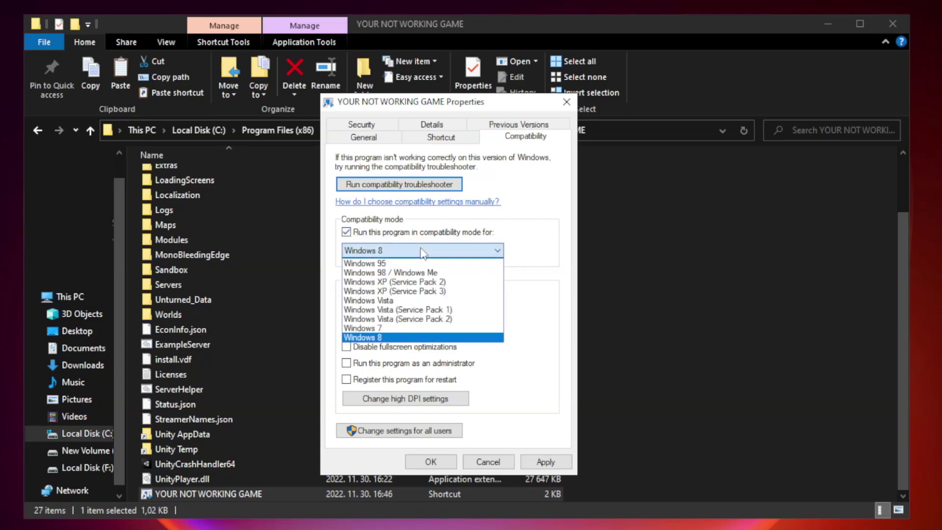
click(398, 337)
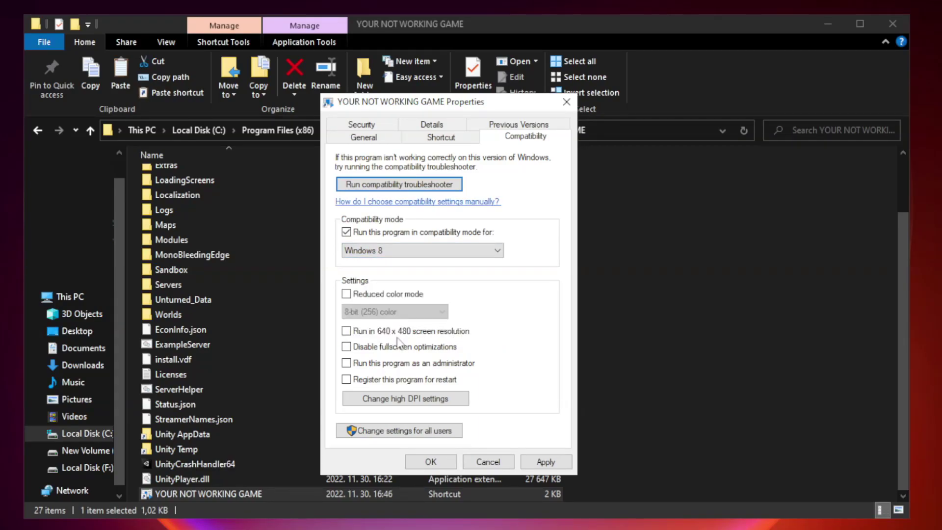
click(369, 351)
click(371, 369)
click(544, 461)
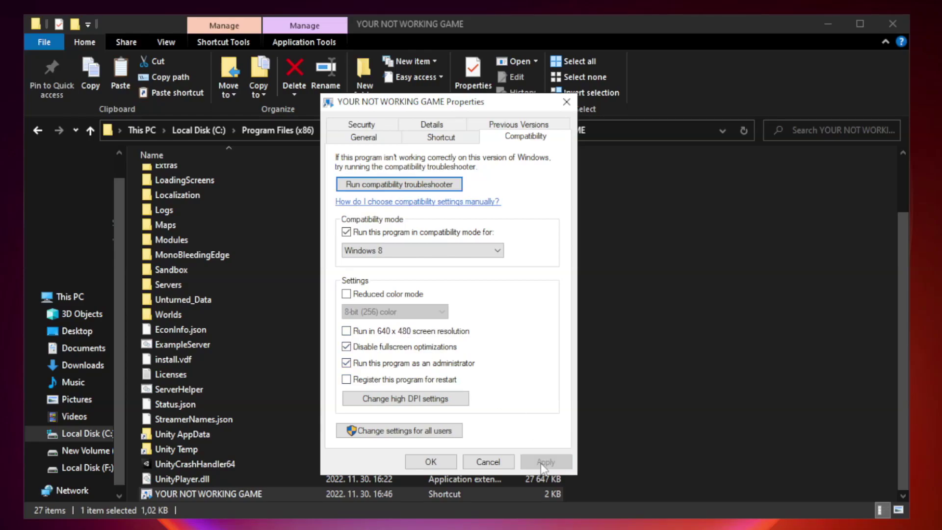
click(431, 463)
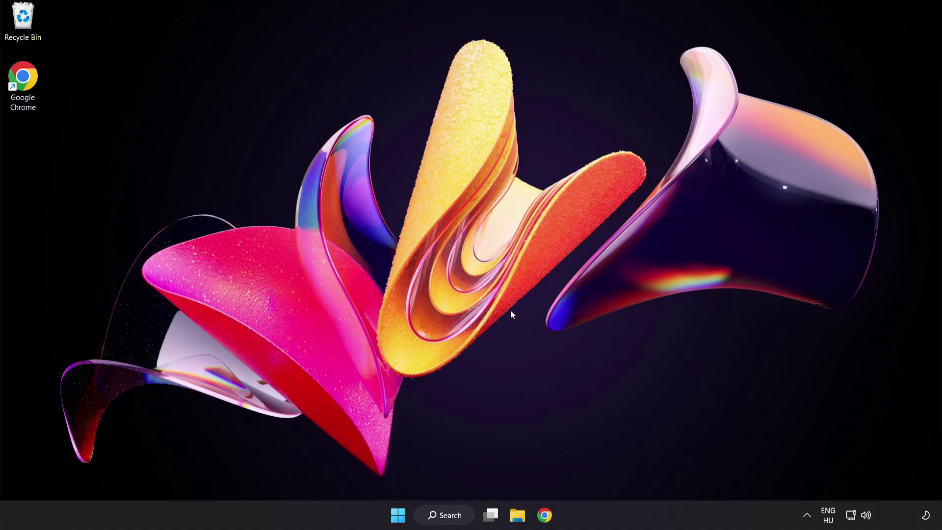
Disable Cortana, Phone Link, Terminal and Windows Security notification icon in Task Manager's Startup list.
right_click(401, 519)
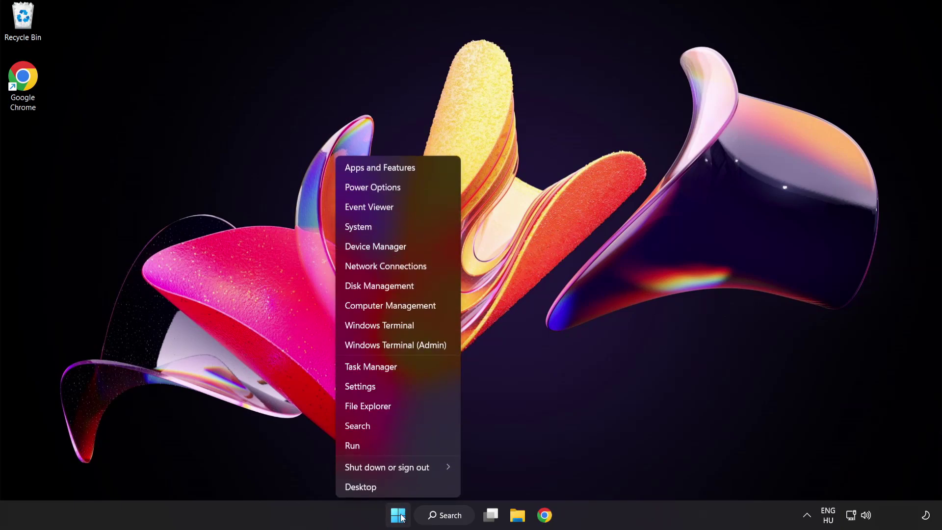
click(407, 367)
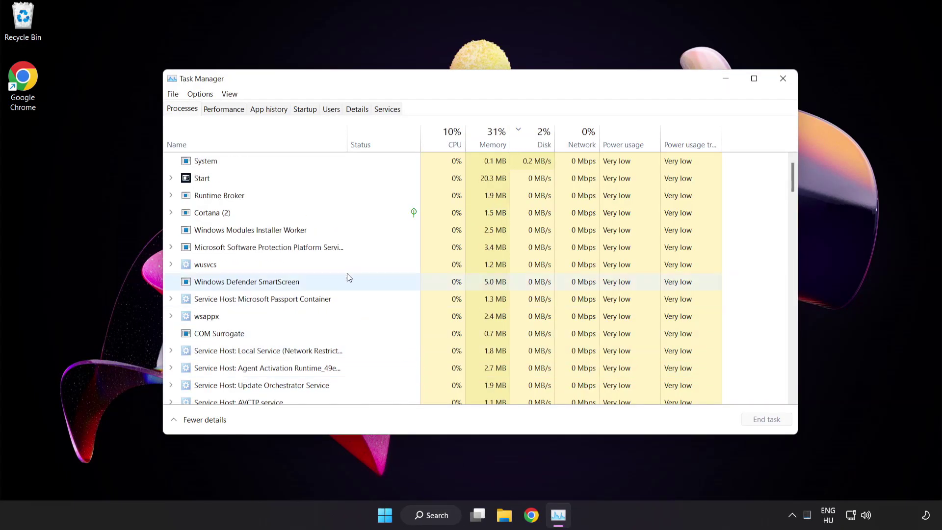
click(304, 110)
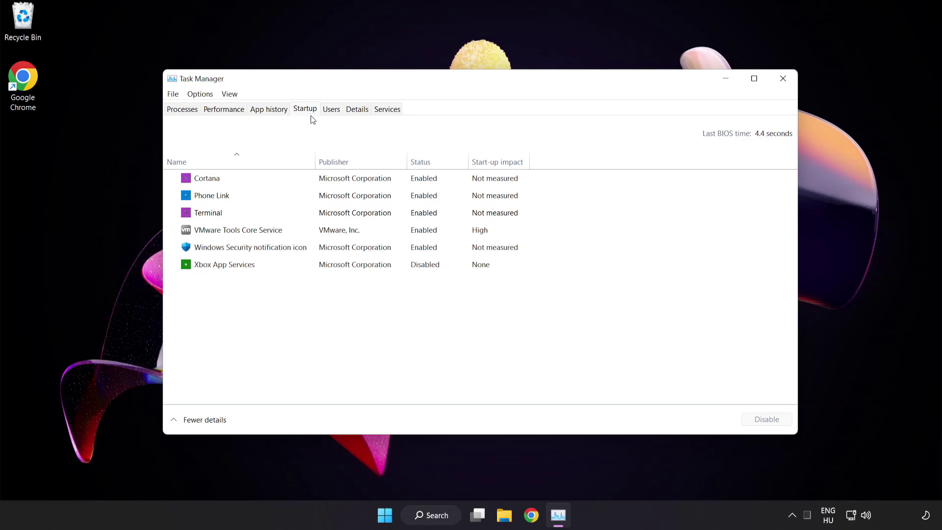
click(312, 182)
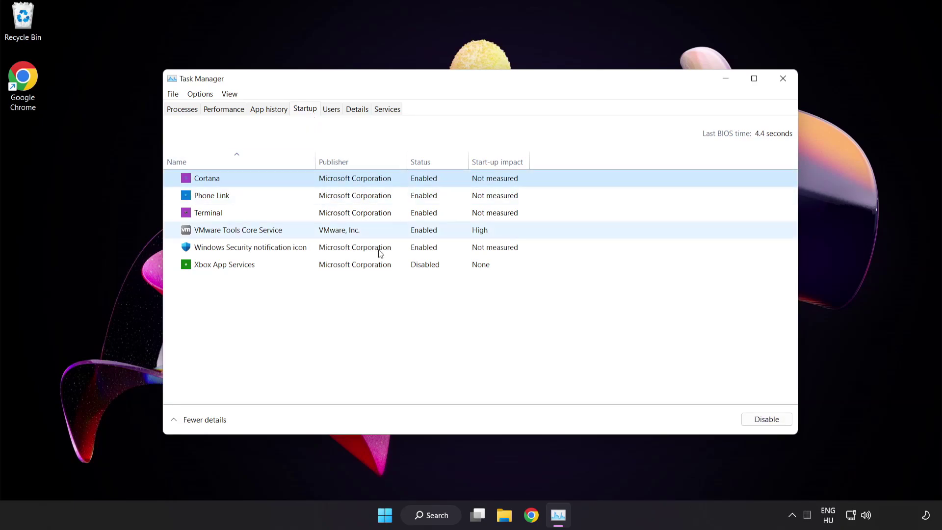
click(767, 420)
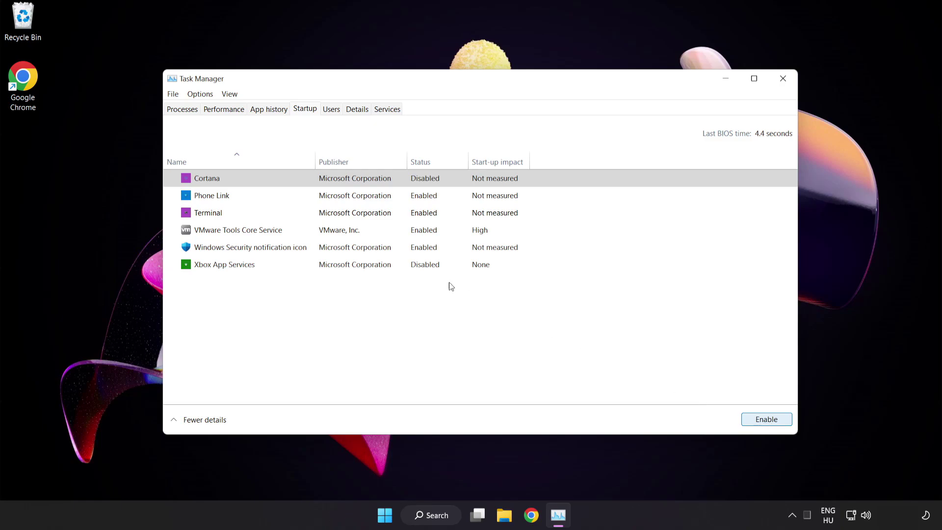
click(291, 196)
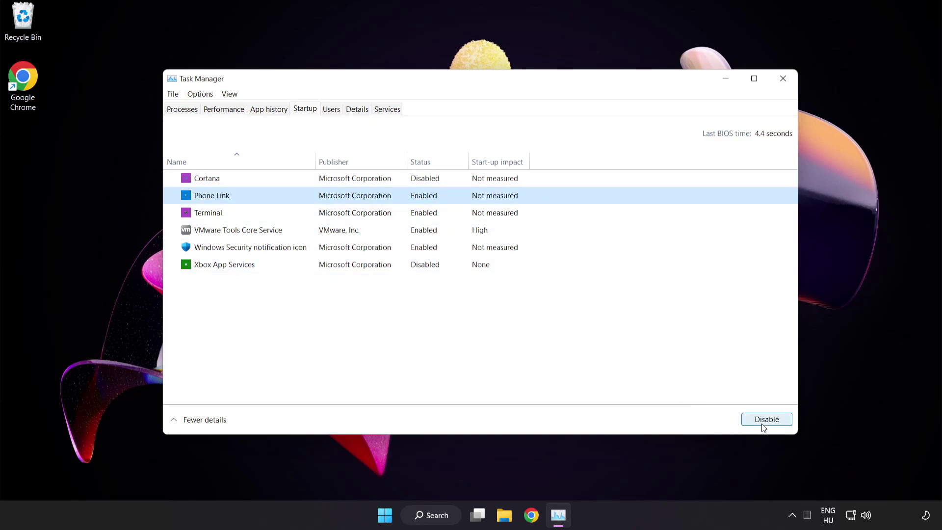
click(763, 426)
click(298, 214)
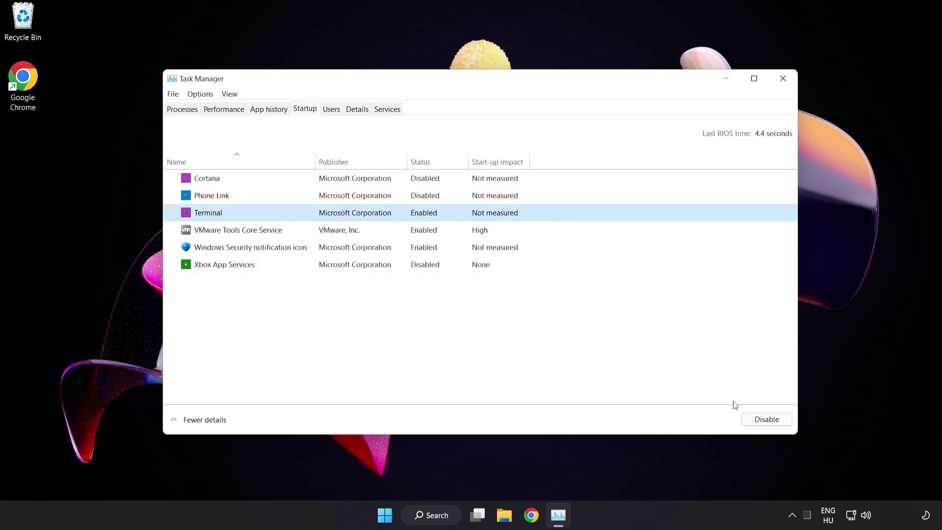
click(758, 420)
click(336, 248)
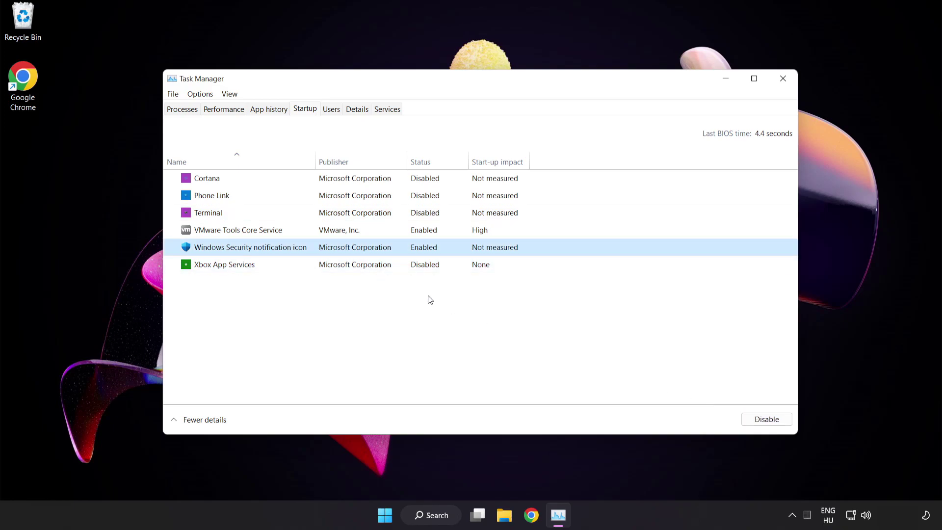
click(760, 423)
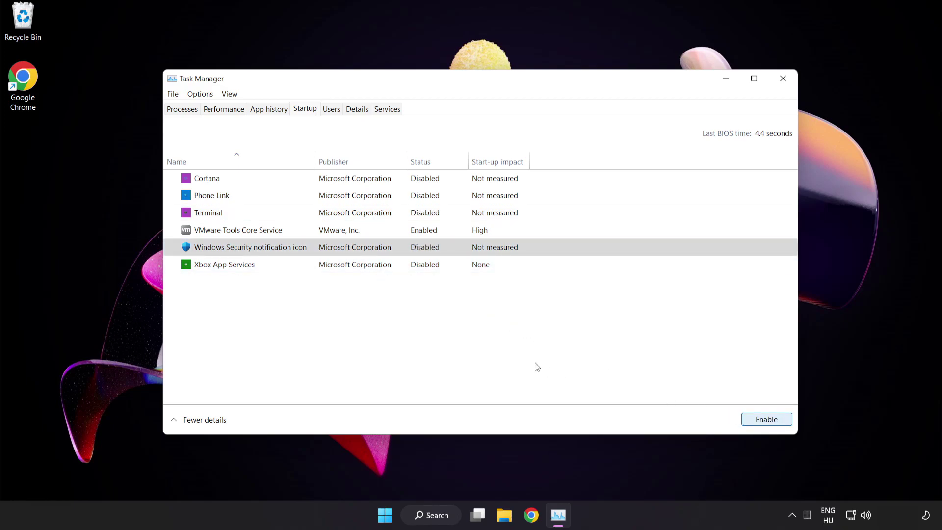
Close Task Manager and download the DirectX End-User Runtime Web Installer as dxwebsetup (1).exe.
click(783, 79)
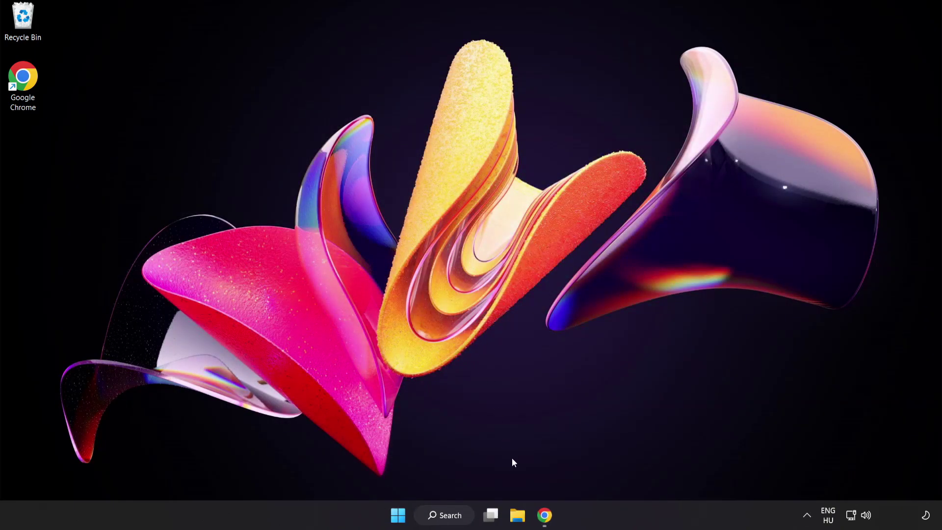
click(544, 514)
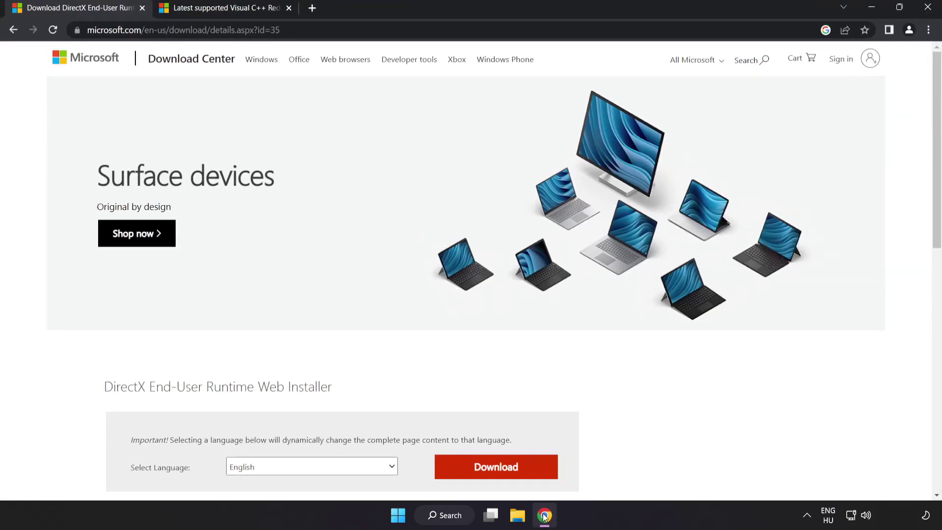
click(314, 30)
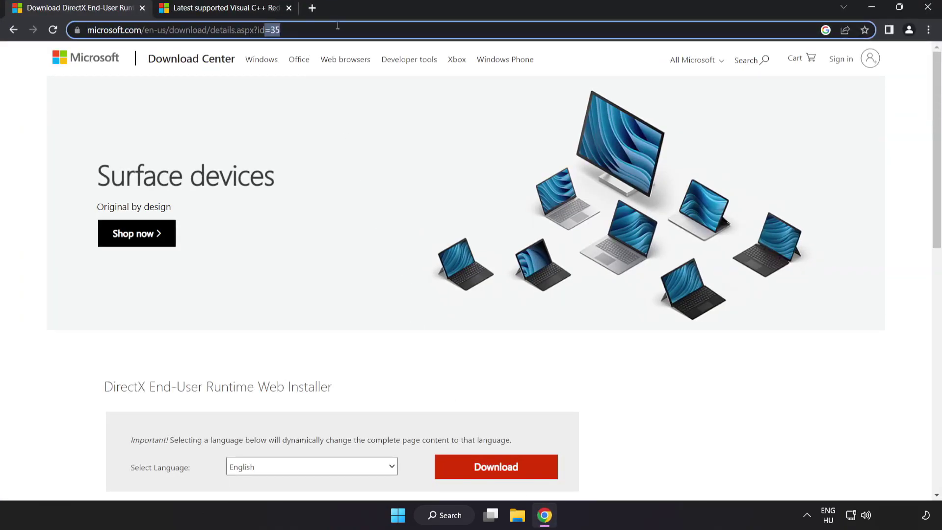
click(656, 394)
scroll(564, 376, down, 2)
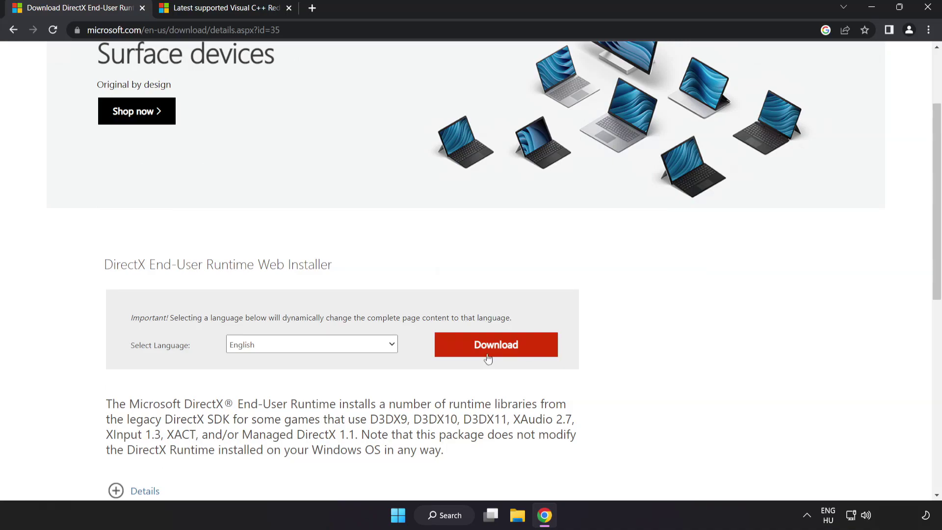
click(507, 355)
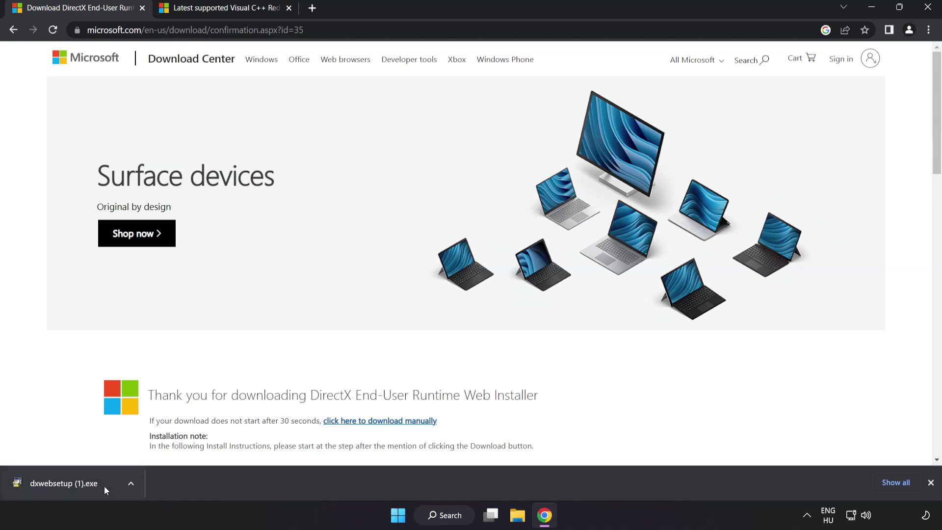
Run dxwebsetup (1).exe, accept the licence, decline the Bing Bar, and finish installing DirectX.
click(78, 484)
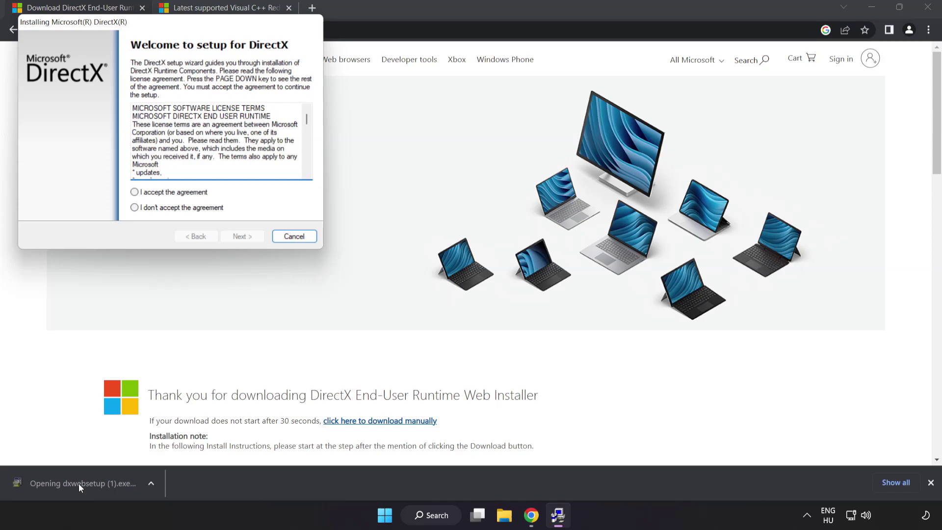
drag(141, 22, 428, 123)
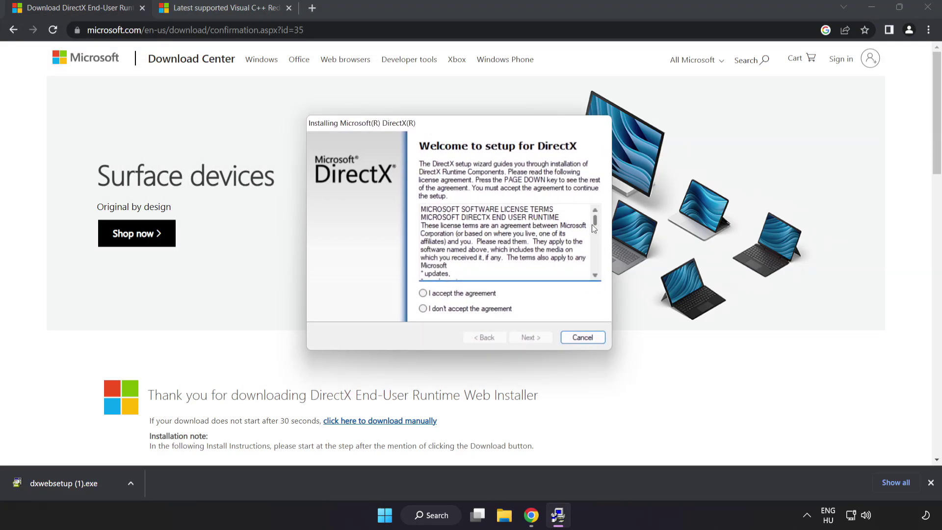
drag(594, 223, 601, 273)
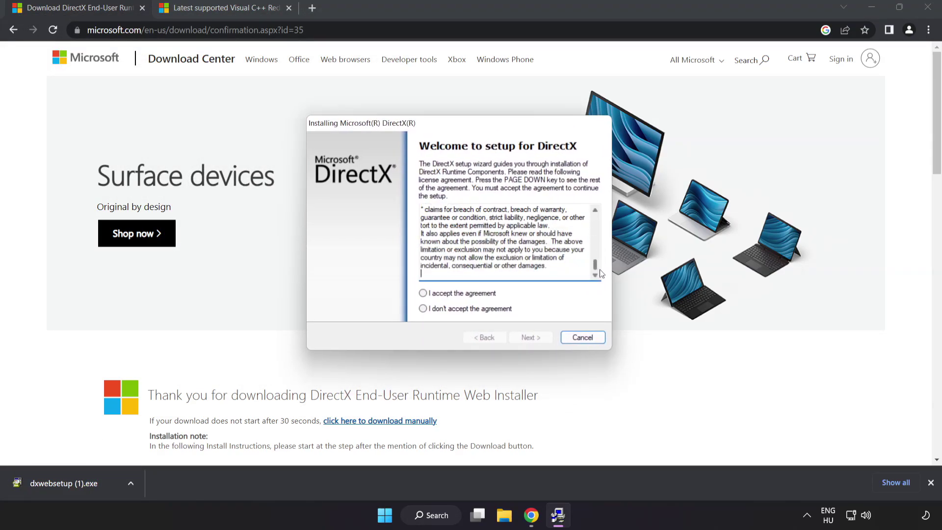
click(439, 295)
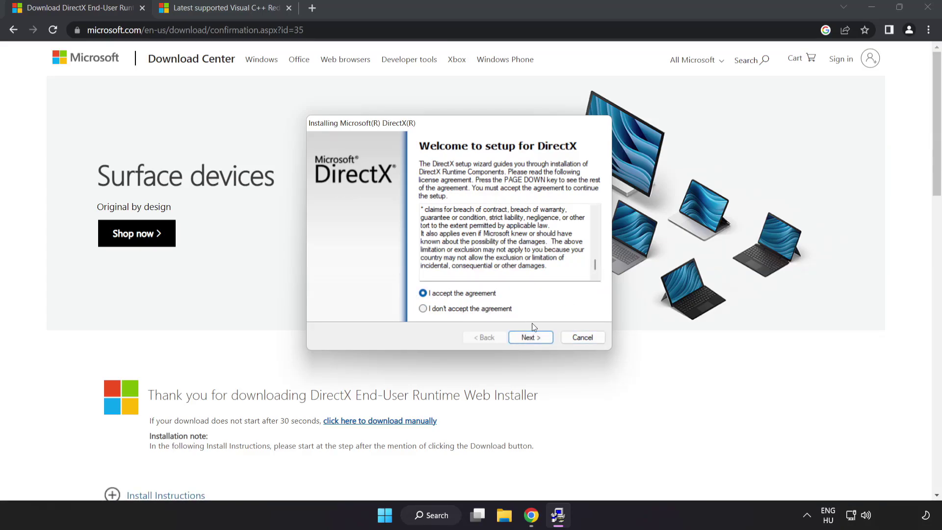
click(530, 338)
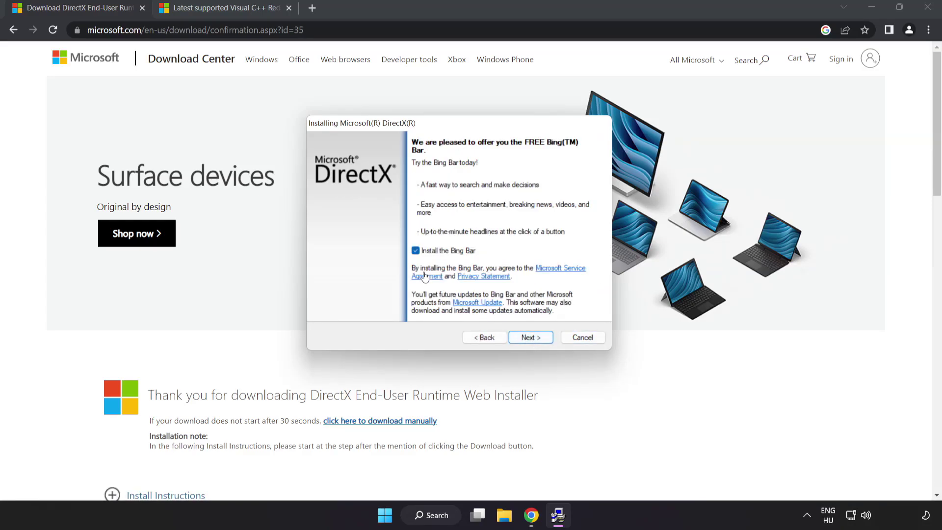
click(417, 251)
click(533, 337)
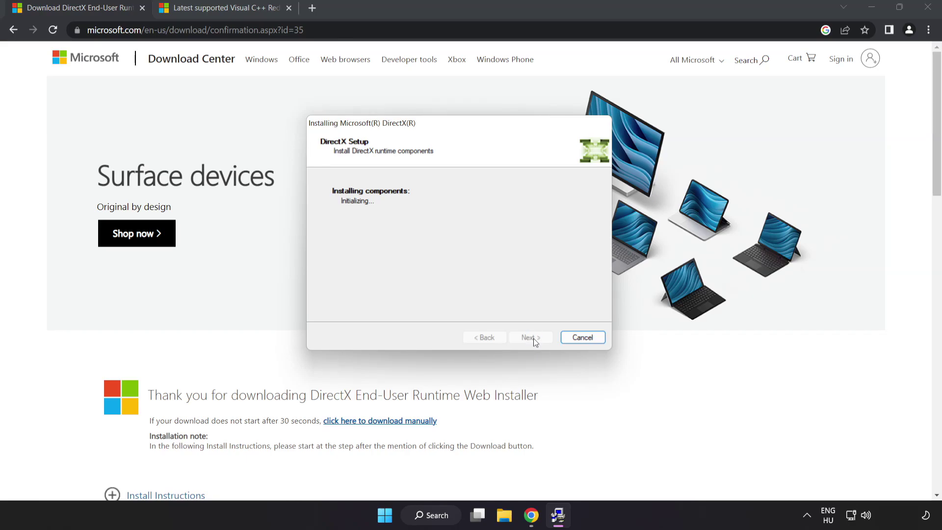
click(531, 339)
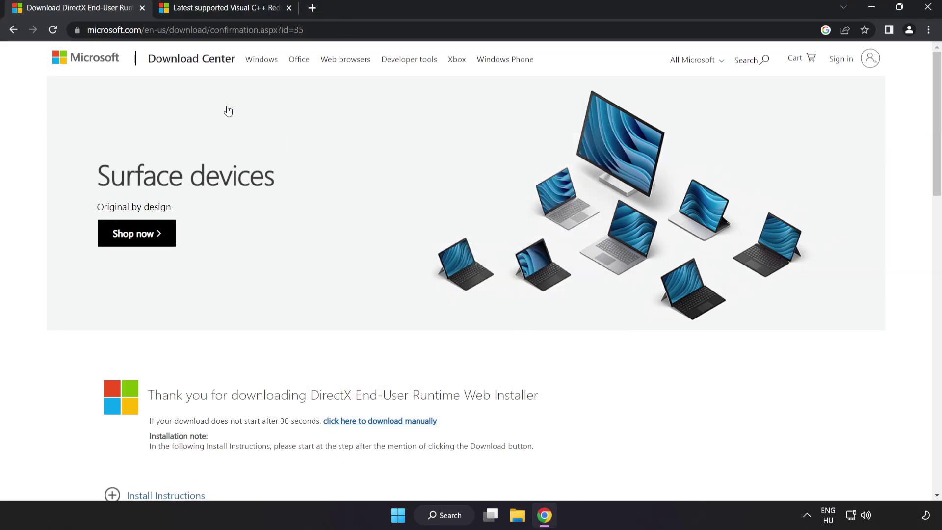
Download the ARM64, x86 and x64 Visual C++ 2015–2022 Redistributable installers.
click(142, 8)
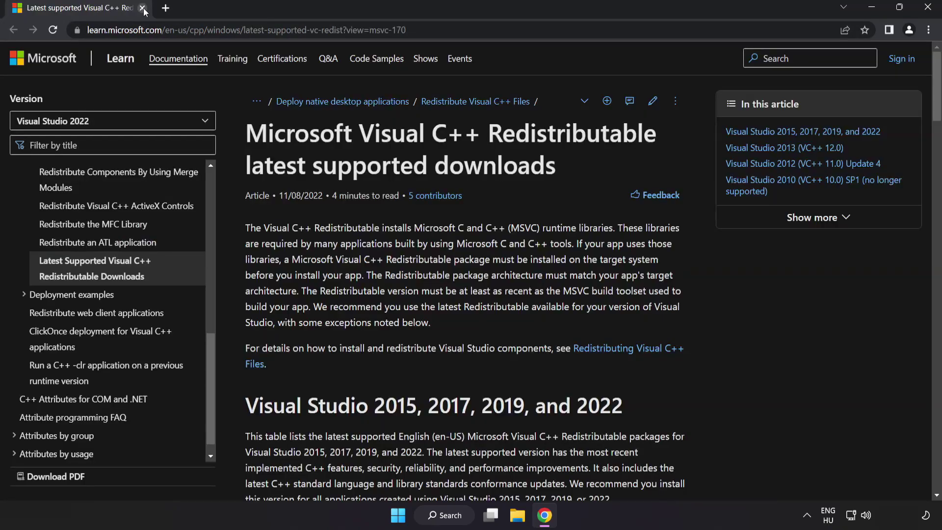
click(449, 30)
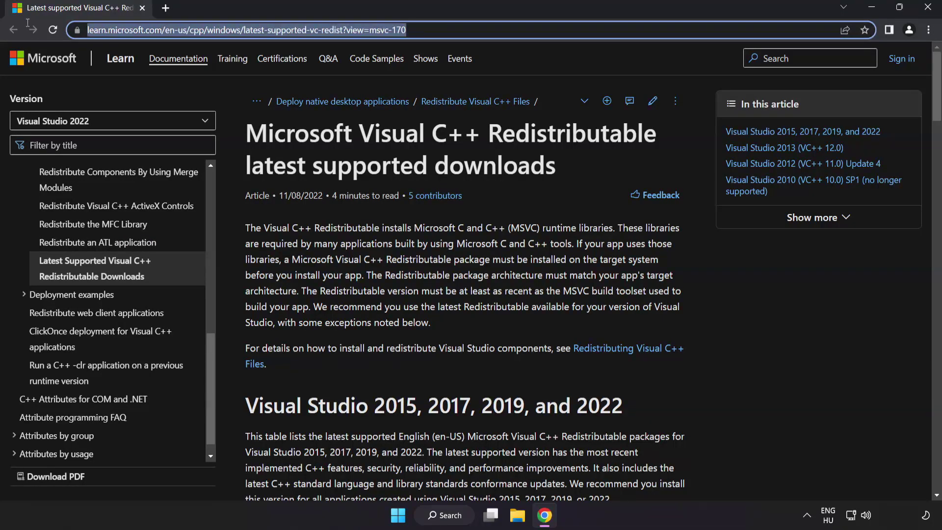
click(449, 29)
click(484, 139)
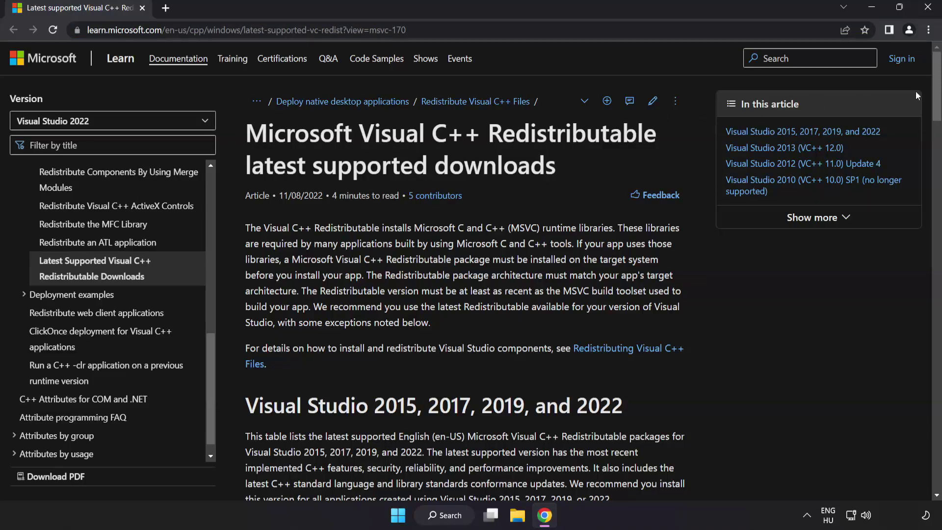
drag(934, 97, 934, 145)
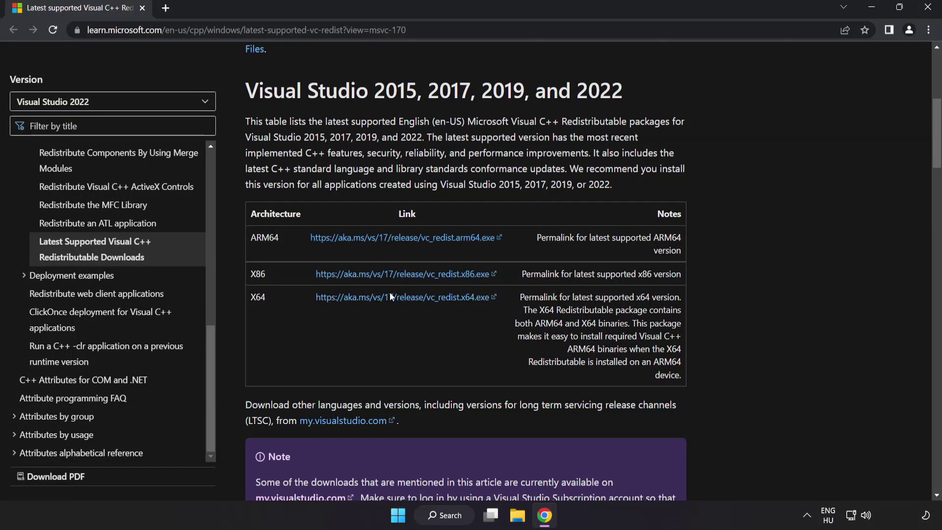
click(391, 240)
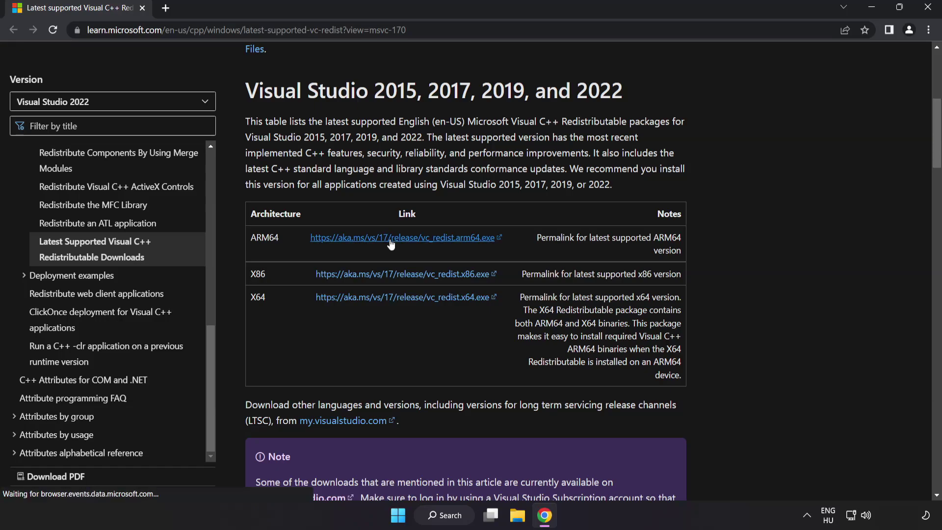
click(403, 274)
click(405, 299)
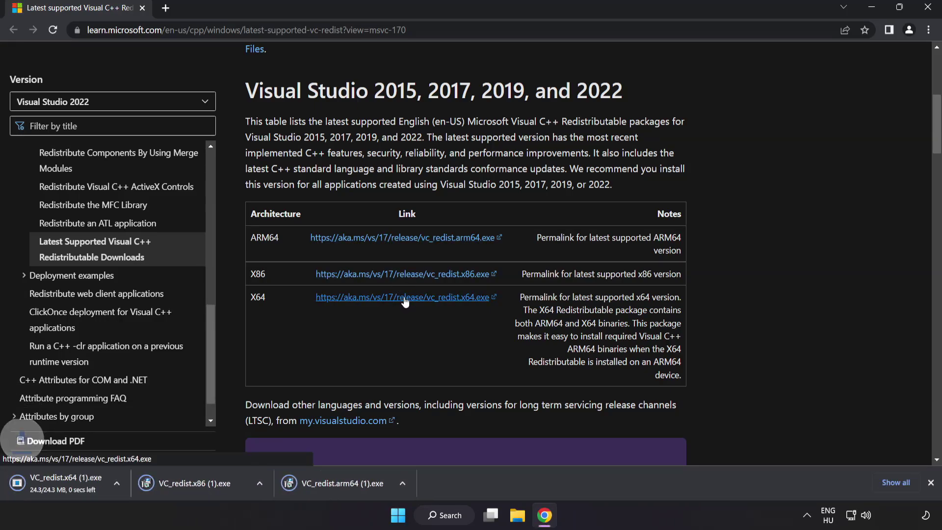
Accept the licence and install the ARM64 Visual C++ Redistributable, which fails.
click(354, 484)
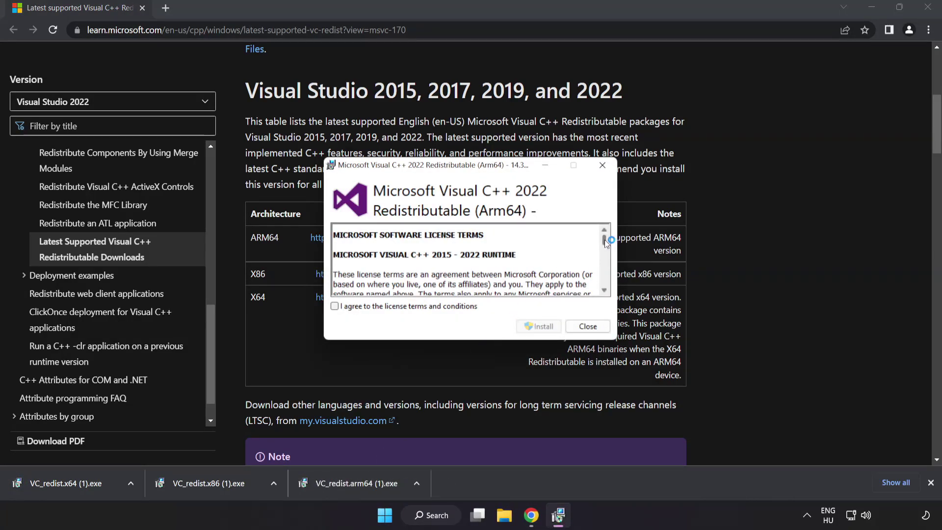
drag(605, 239, 604, 289)
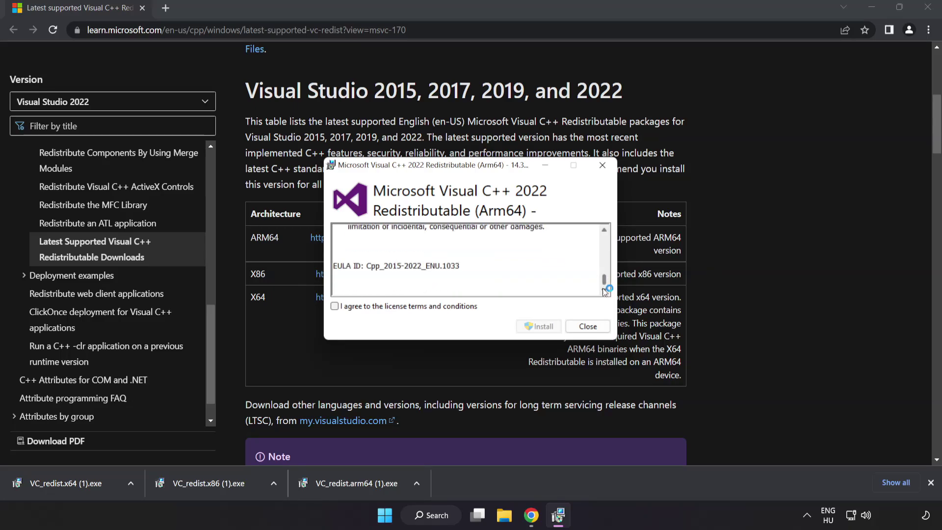
click(335, 306)
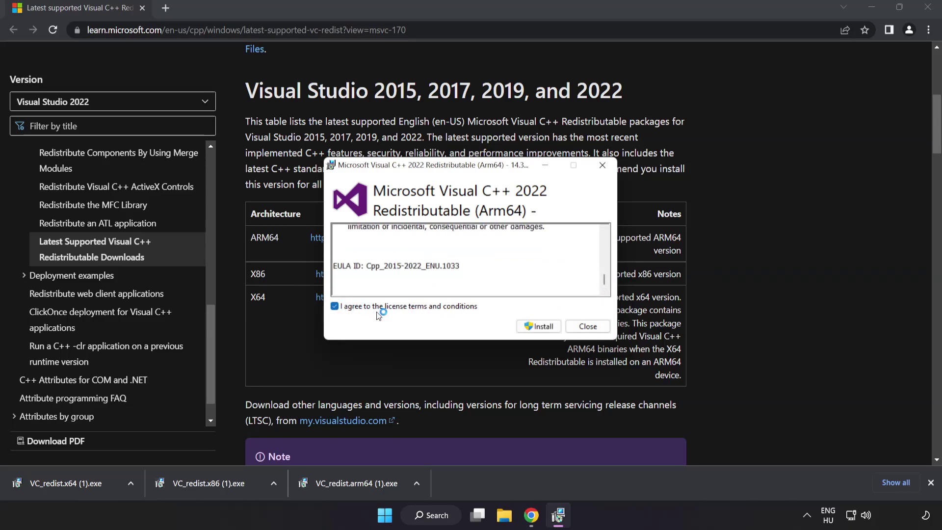
click(537, 328)
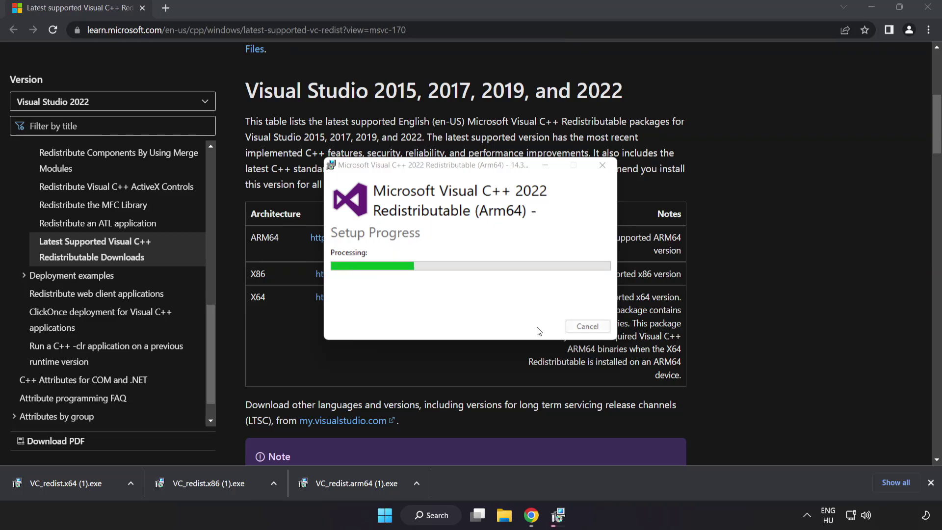
click(588, 327)
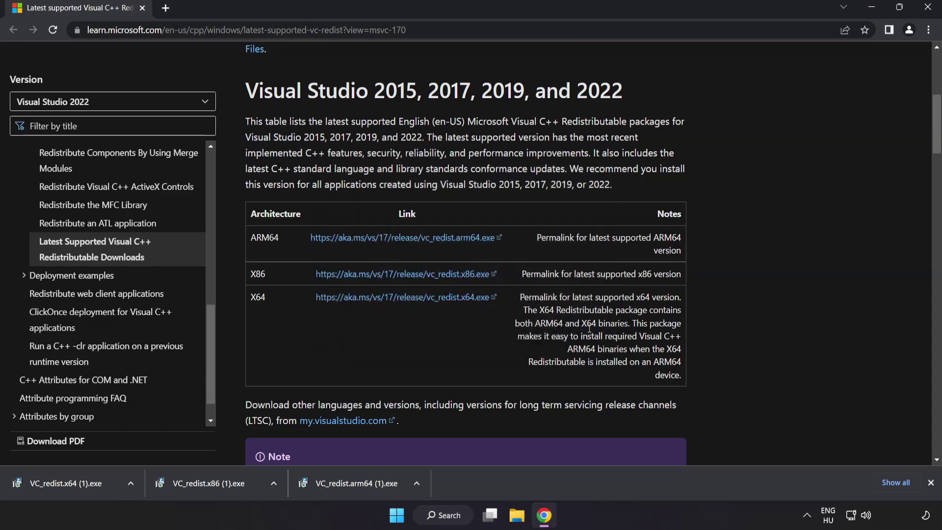
Install the x86 redistributable 14.34.31931 successfully; the x64 setup fails pending a reboot.
click(212, 484)
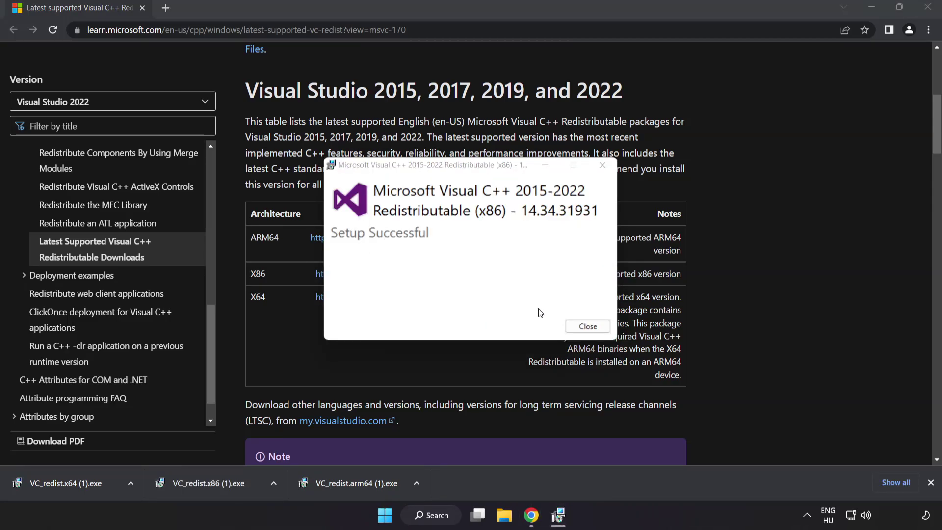
click(588, 326)
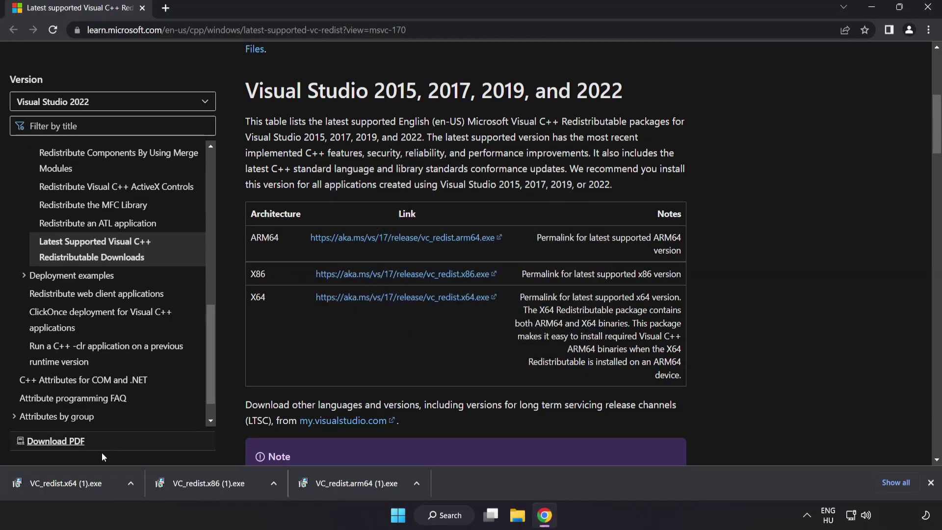
click(84, 481)
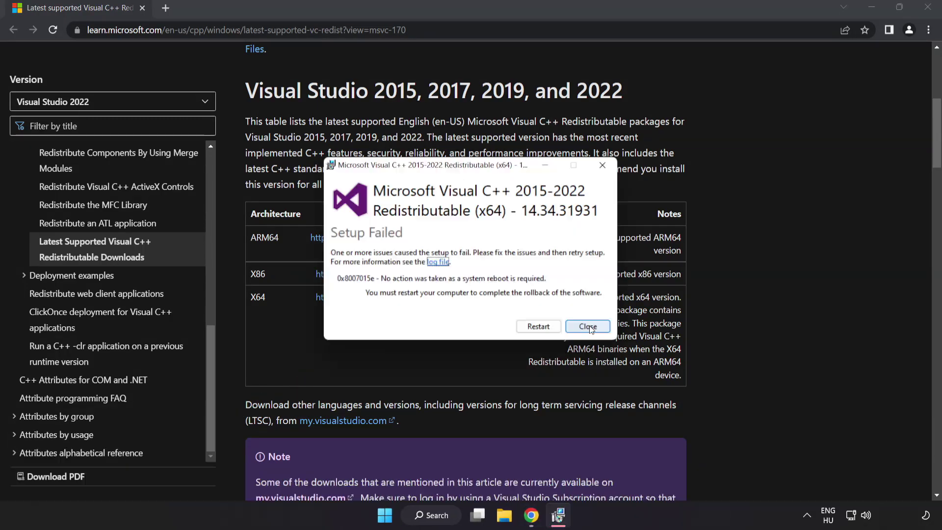
click(588, 327)
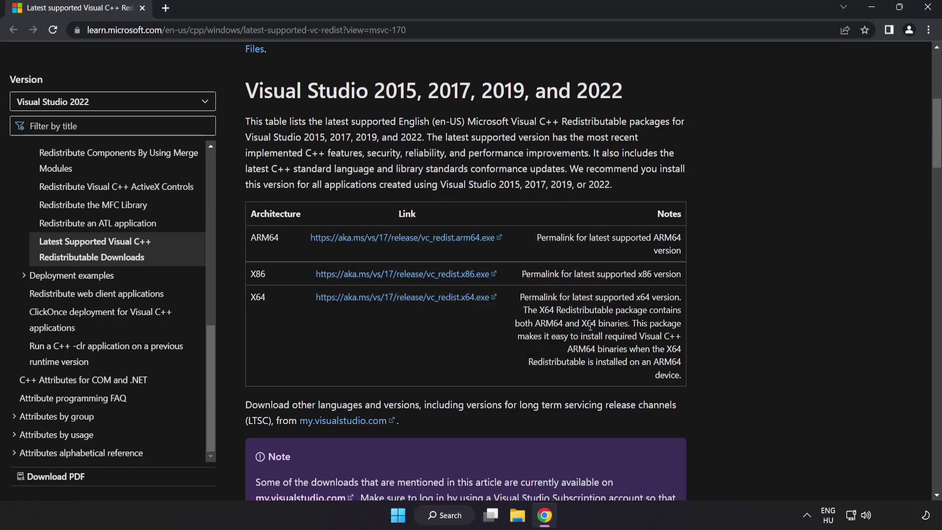
Close Chrome and run Command Prompt as administrator from a 'cmd' Windows search.
click(927, 13)
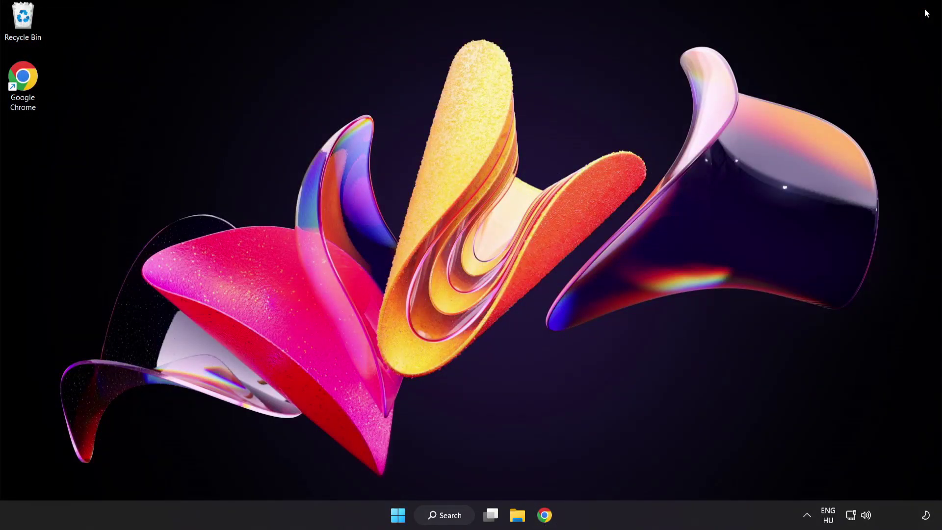
click(444, 520)
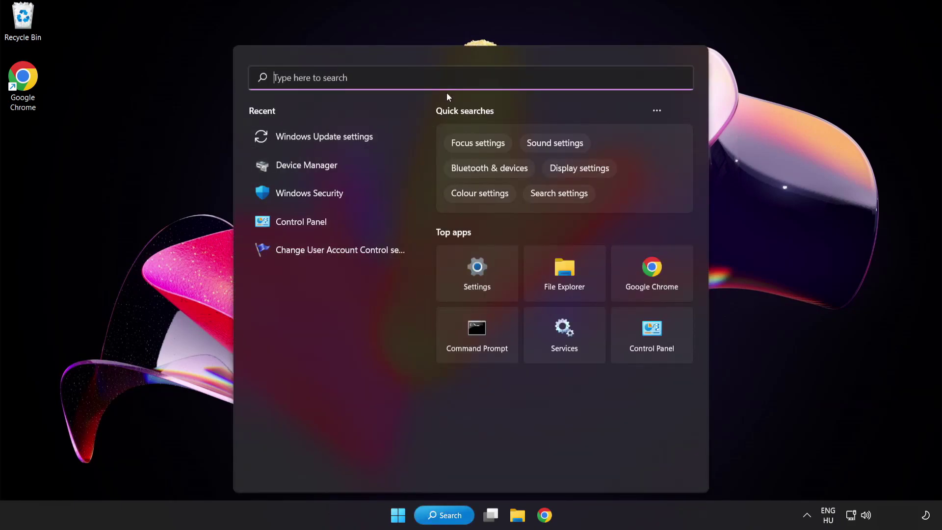
text(control panel)
key(BackSpace)
key(BackSpace)
key(BackSpace)
key(BackSpace)
key(BackSpace)
key(BackSpace)
key(BackSpace)
key(BackSpace)
key(BackSpace)
key(BackSpace)
key(BackSpace)
key(BackSpace)
key(BackSpace)
text(cmd)
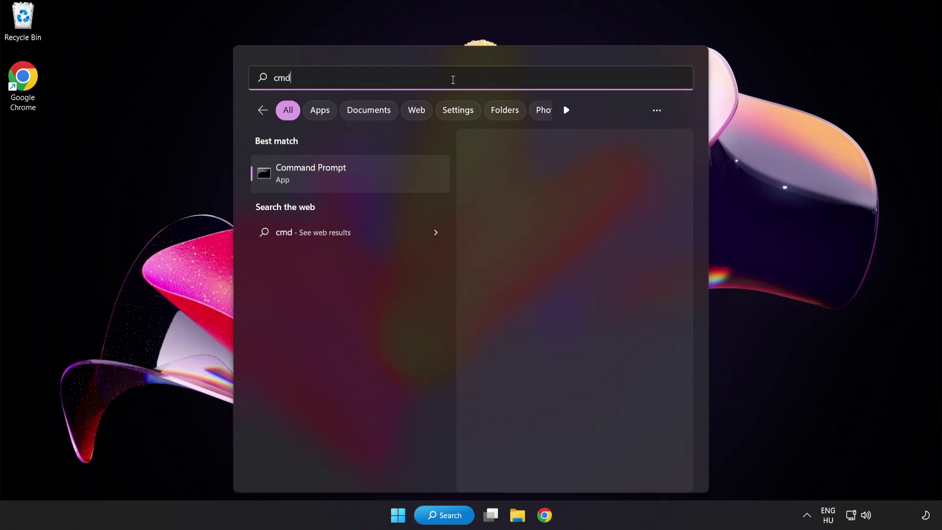
right_click(354, 180)
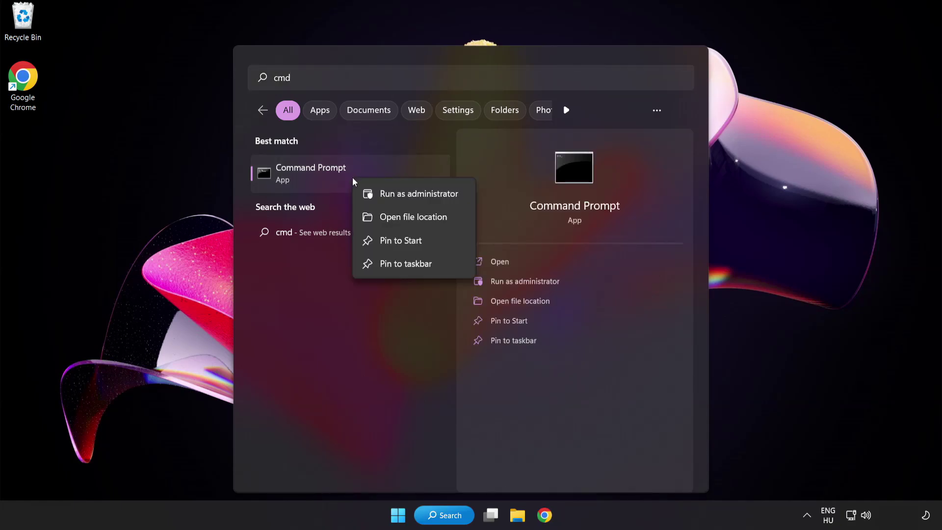
click(397, 197)
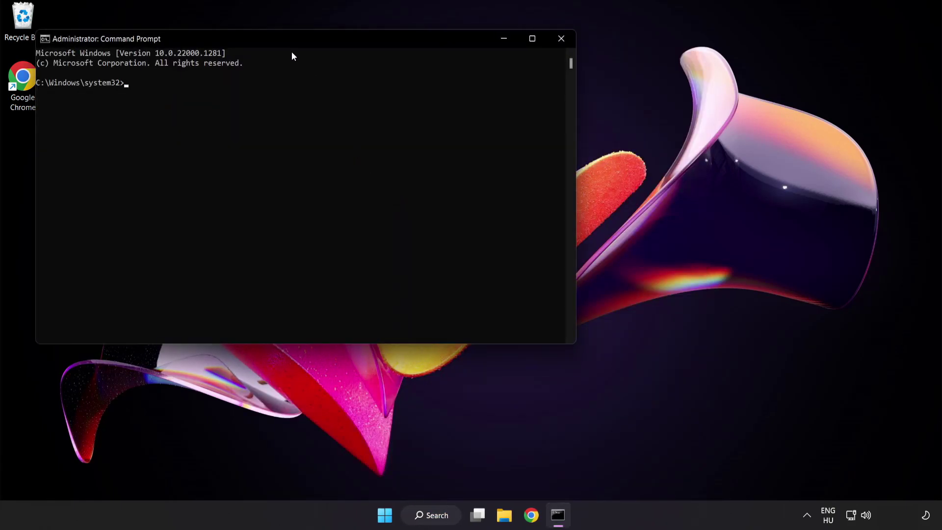
Center the window and run sfc /scannow, which finds no integrity violations.
drag(268, 40, 408, 92)
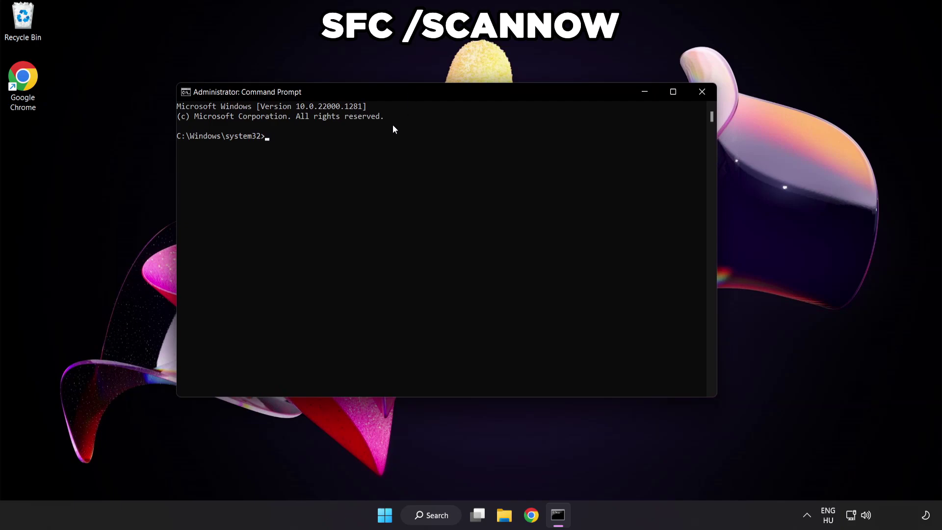
text(sfc /scannow)
key(Return)
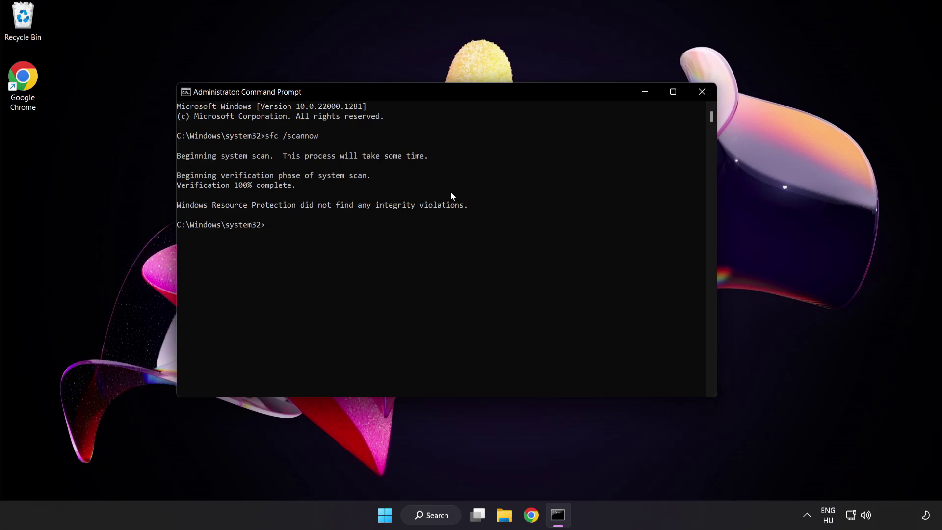
Close Command Prompt and show the Start menu power options with Restart.
click(701, 96)
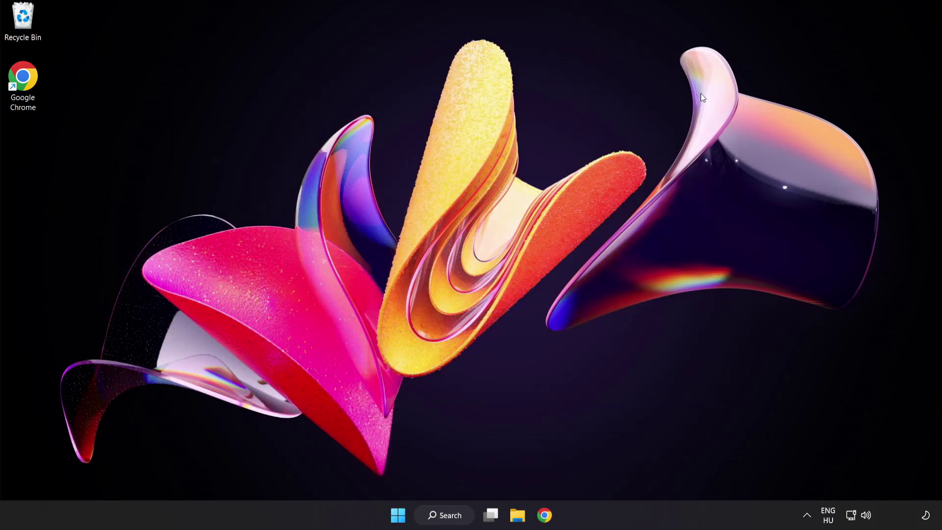
key(super)
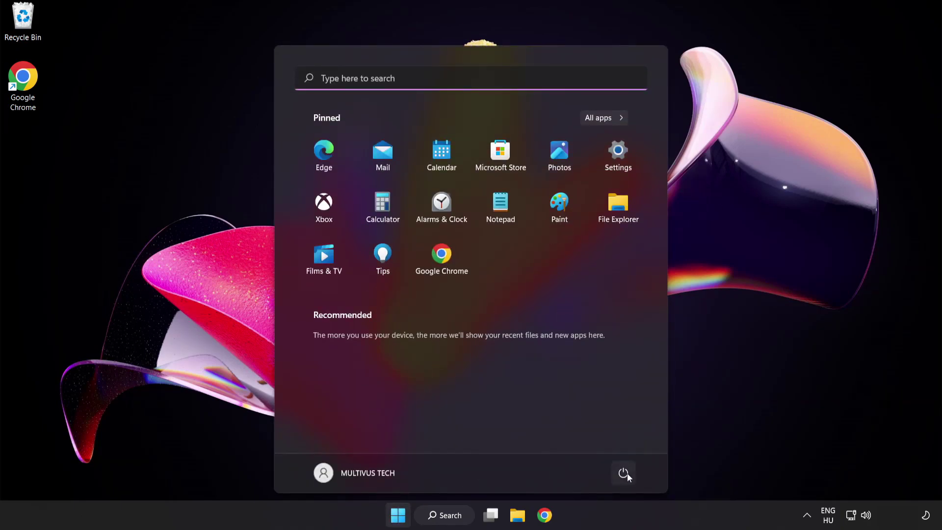
click(627, 473)
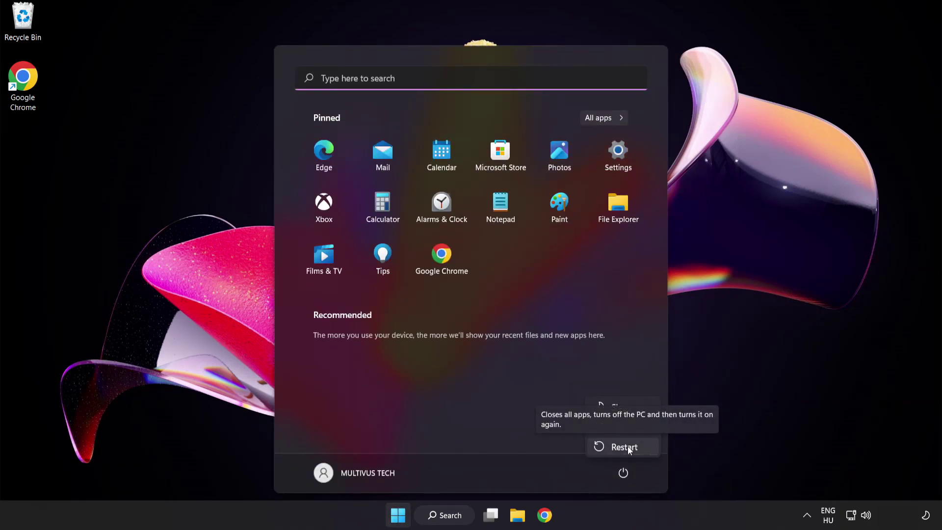